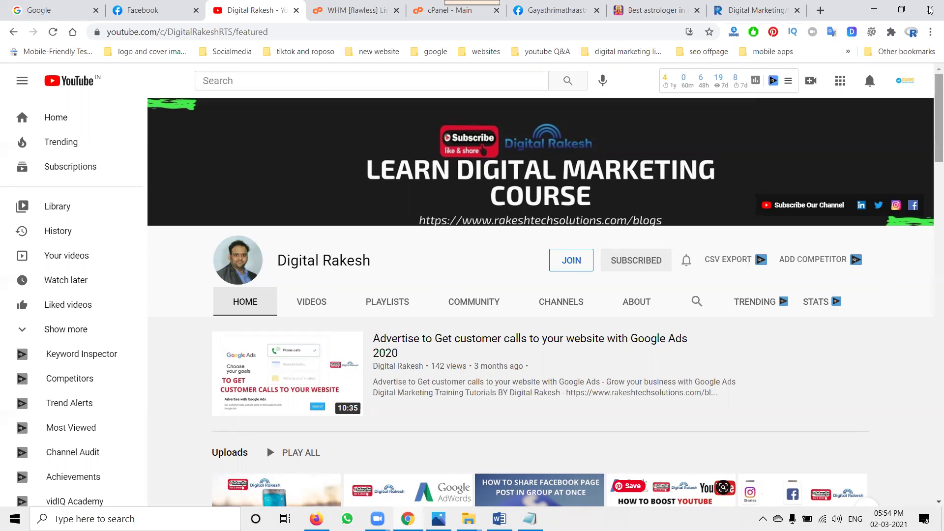
# - Switch to the 'Best astrologer in' tab showing the Gayathri Matha Astrology website
pyautogui.click(676, 9)
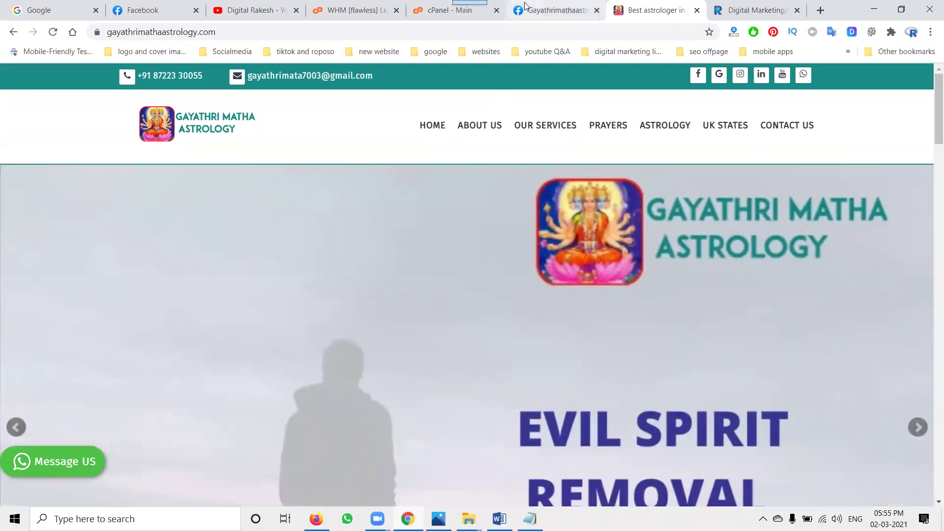
# - Switch to the Gayathrimathaastrology Facebook business page tab
pyautogui.click(526, 8)
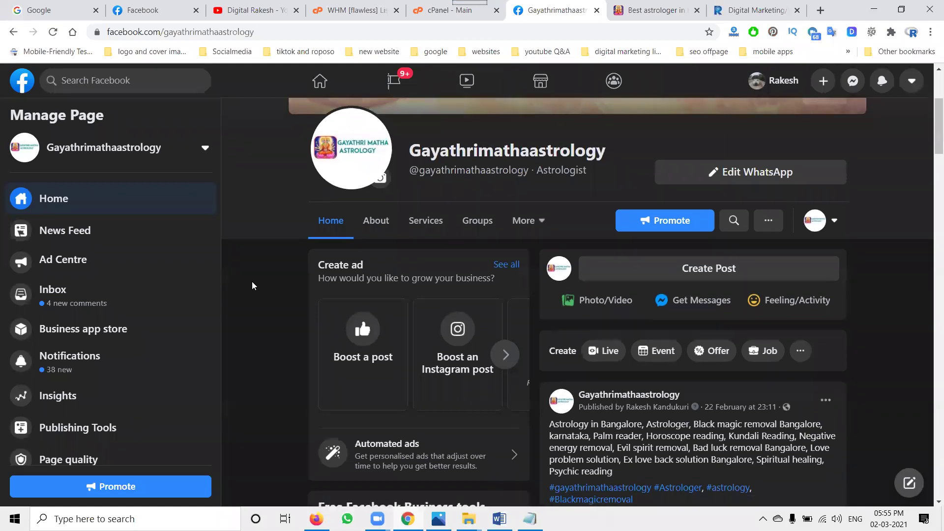
# - In Page Settings > Messaging, start 'Add Messenger to your website' with Get Started
pyautogui.scroll(-1, 227, 290)
pyautogui.scroll(-2, 107, 310)
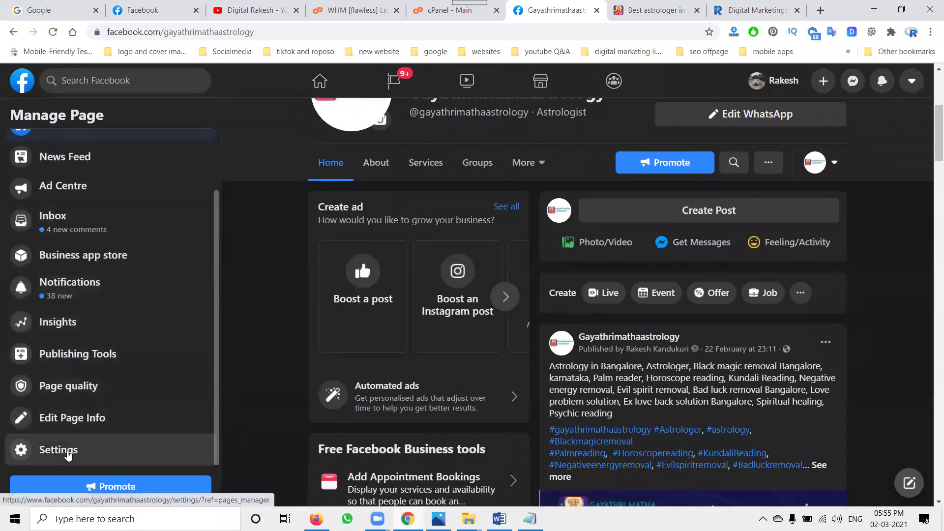
pyautogui.click(68, 455)
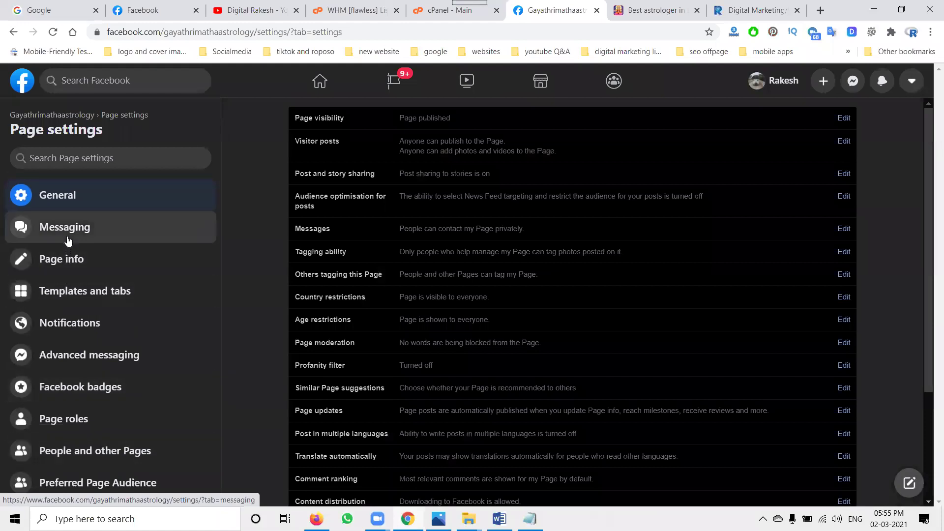
pyautogui.click(67, 237)
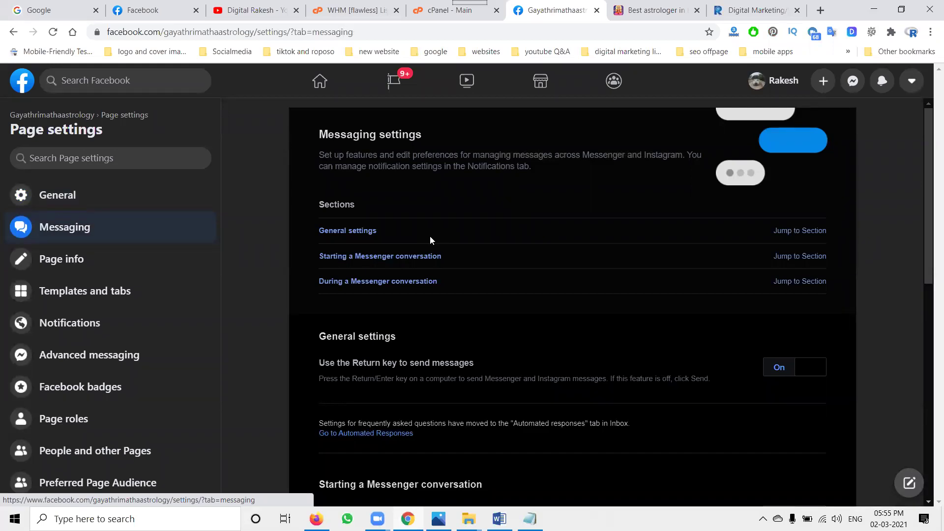
pyautogui.scroll(-4, 430, 236)
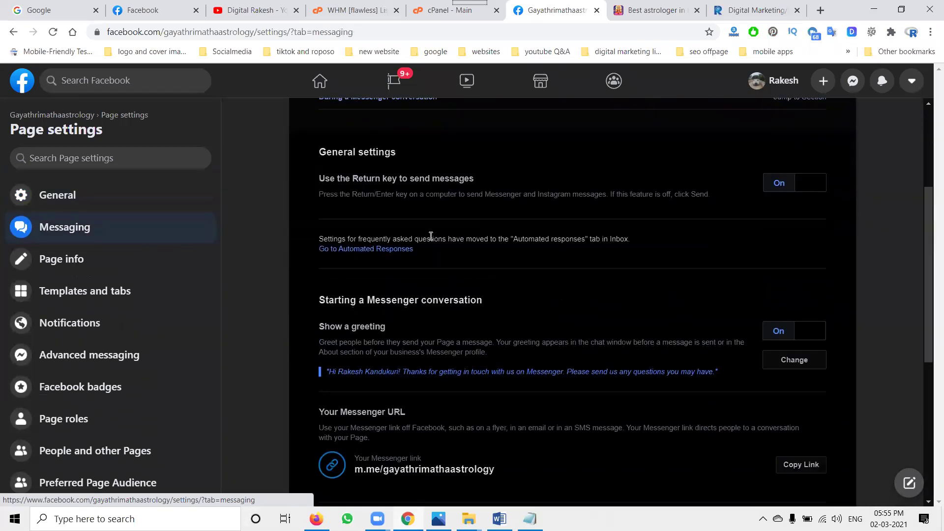
pyautogui.scroll(-5, 430, 236)
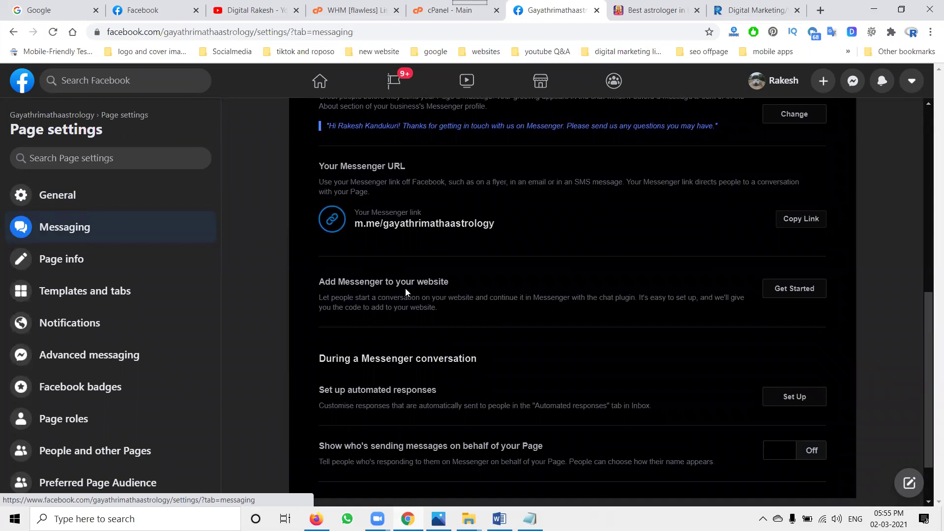
pyautogui.click(786, 291)
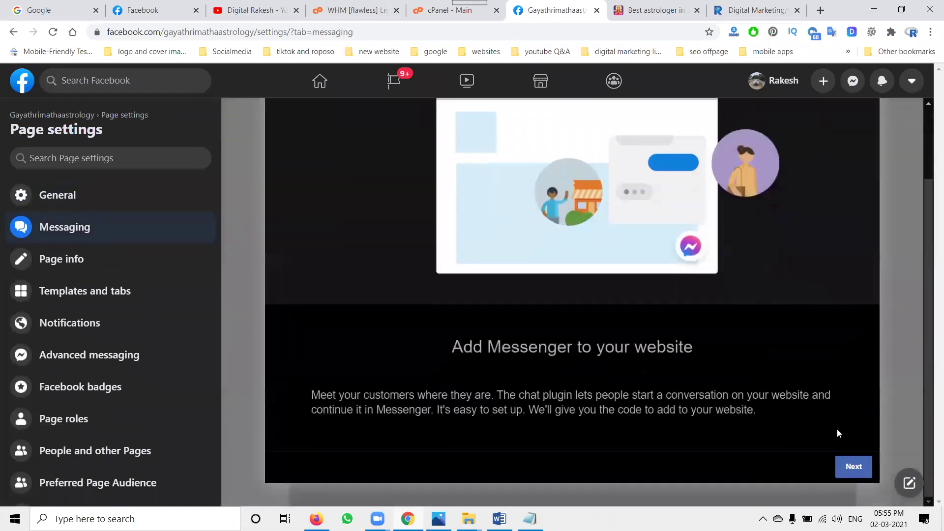
# - Paste the website chat's greeting sentence into the chat plugin's Greeting field
pyautogui.click(853, 468)
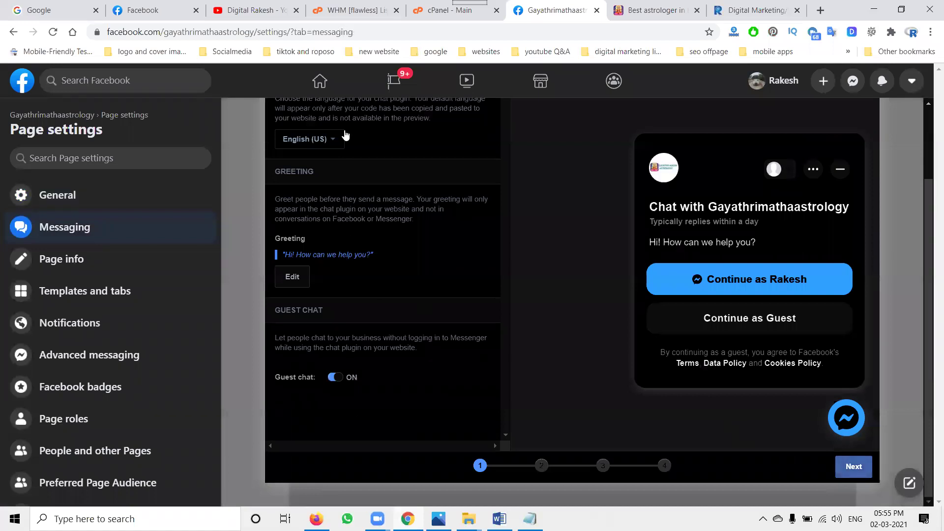
pyautogui.click(627, 12)
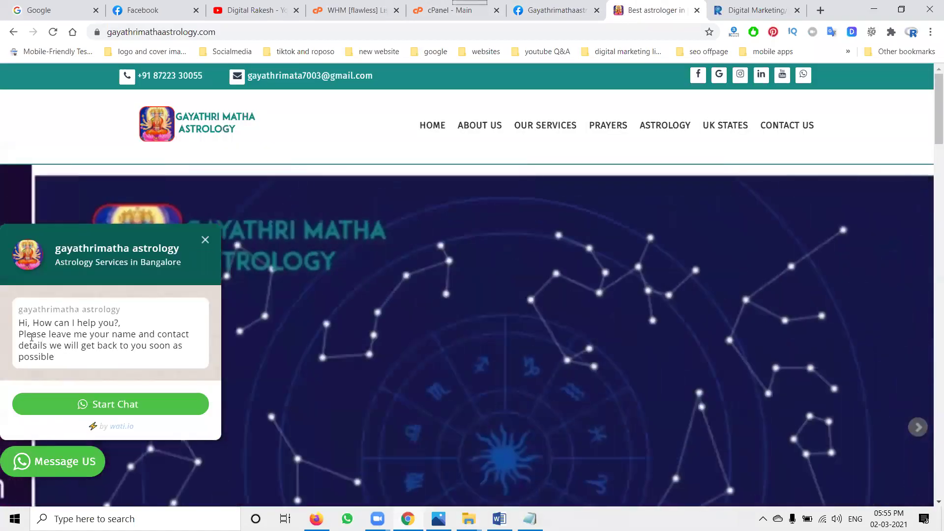
pyautogui.moveTo(23, 335); pyautogui.dragTo(22, 336)
pyautogui.hotkey('ctrl', 'c')
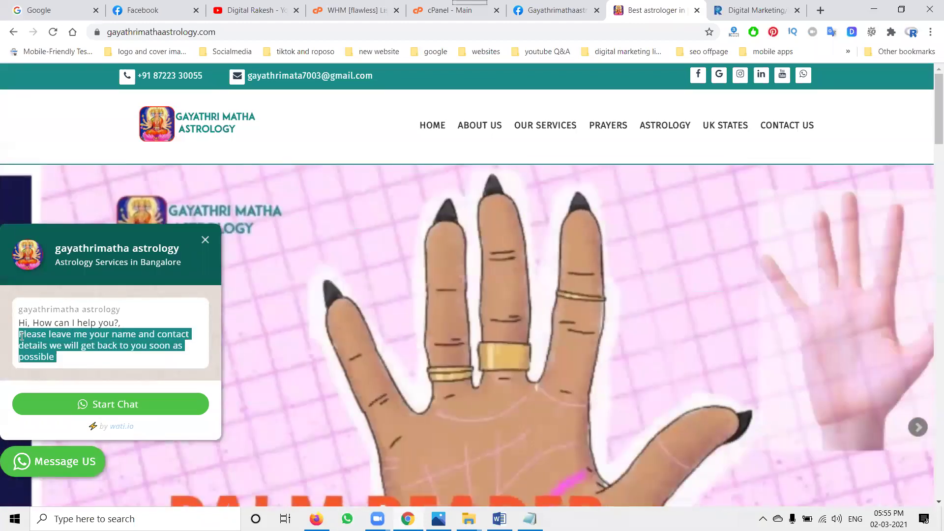
pyautogui.click(555, 10)
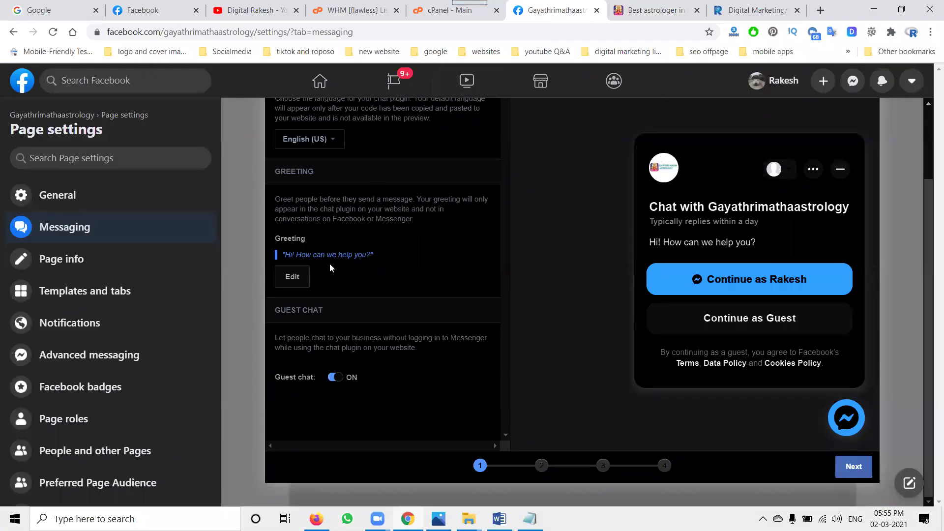
pyautogui.click(293, 277)
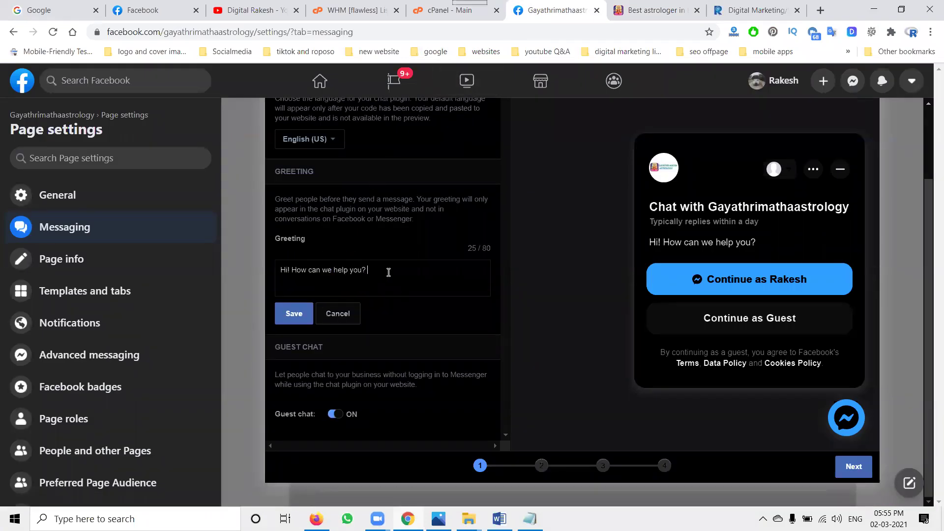
pyautogui.hotkey('ctrl', 'v')
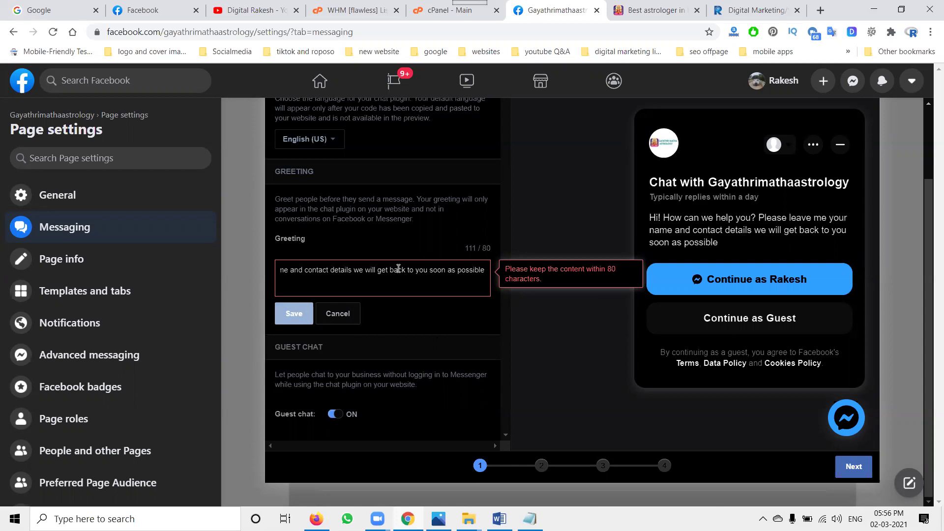
# - Trim the greeting to 'Hi! How can we help you? Please leave me your name and contact details ,' within 80 characters
pyautogui.moveTo(427, 270); pyautogui.dragTo(501, 272)
pyautogui.press('BackSpace')
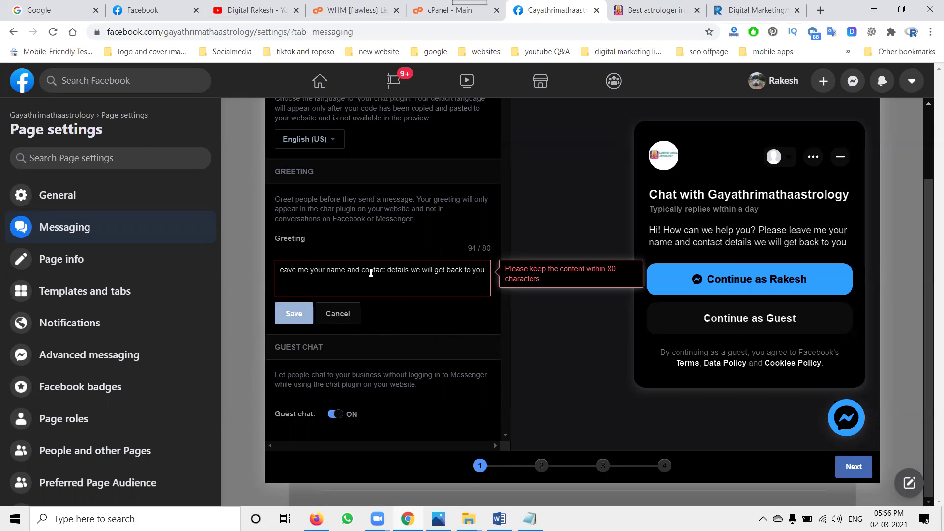
pyautogui.moveTo(363, 271); pyautogui.dragTo(486, 273)
pyautogui.click(422, 270)
pyautogui.press('BackSpace')
pyautogui.press('BackSpace')
pyautogui.press('BackSpace')
pyautogui.press('BackSpace')
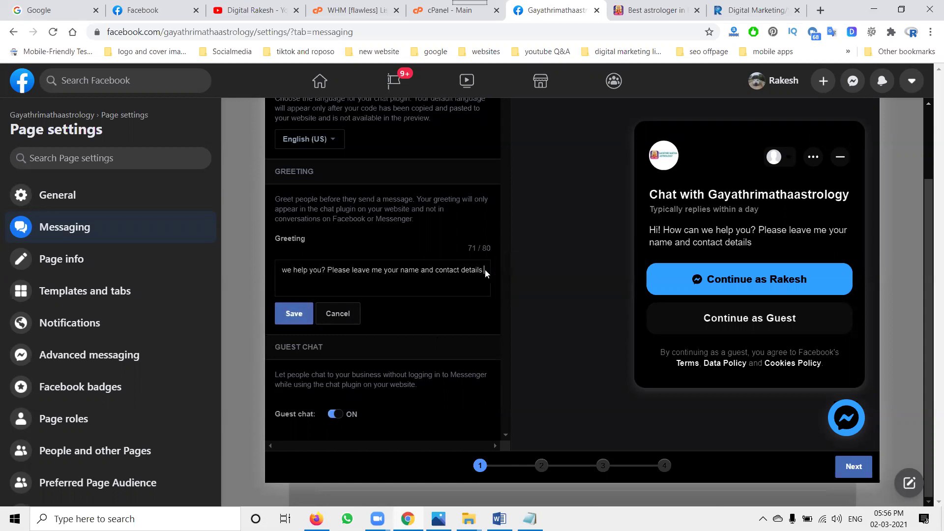
pyautogui.write(', wil')
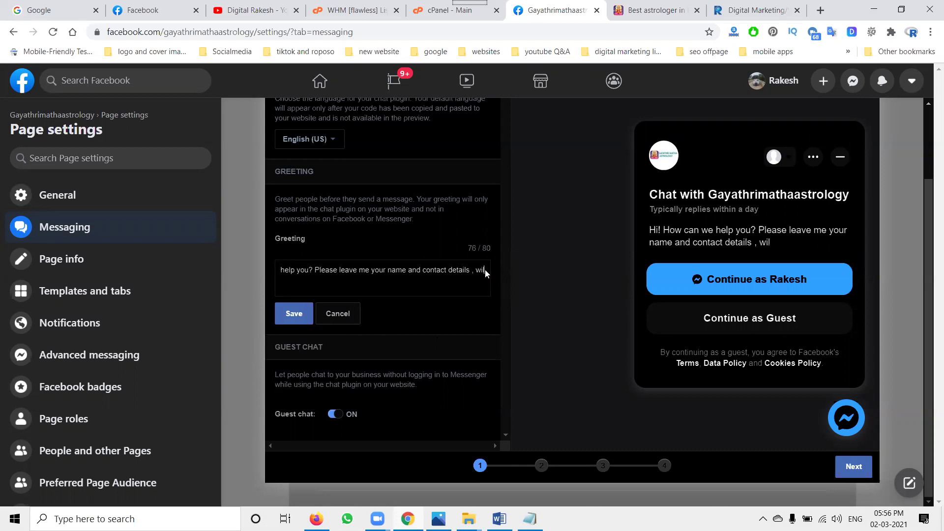
pyautogui.write('l assist')
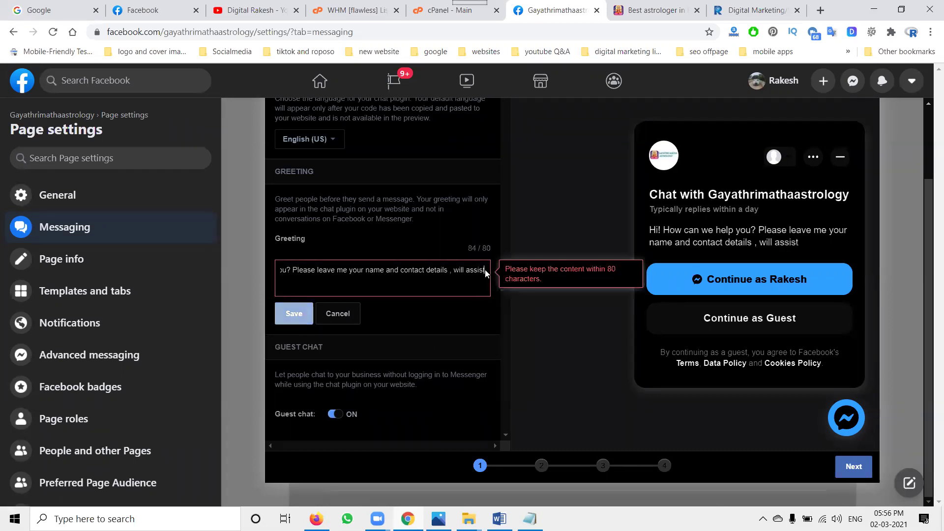
pyautogui.write(' soon')
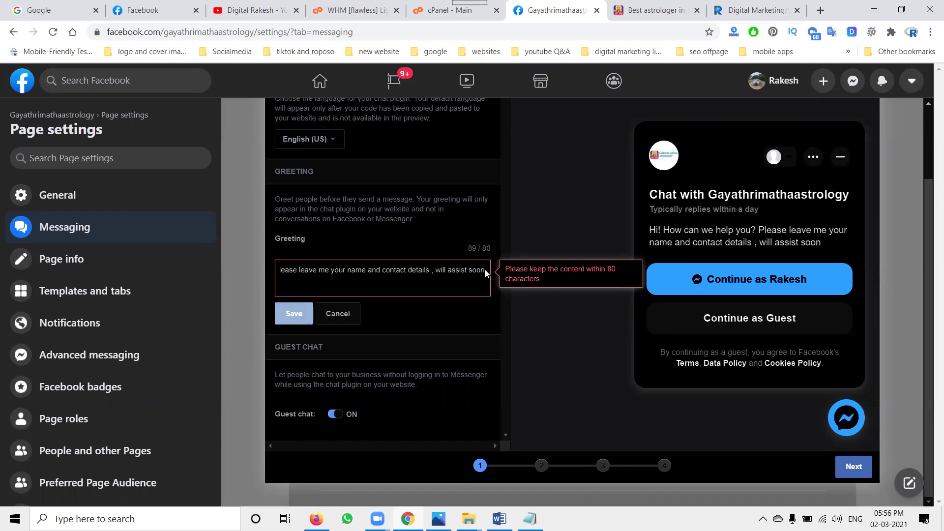
pyautogui.press('BackSpace')
pyautogui.press('BackSpace')
pyautogui.press('BackSpace')
pyautogui.press('BackSpace')
pyautogui.press('BackSpace')
pyautogui.press('BackSpace')
pyautogui.press('BackSpace')
pyautogui.press('BackSpace')
pyautogui.press('BackSpace')
pyautogui.press('BackSpace')
pyautogui.press('BackSpace')
pyautogui.press('BackSpace')
pyautogui.press('BackSpace')
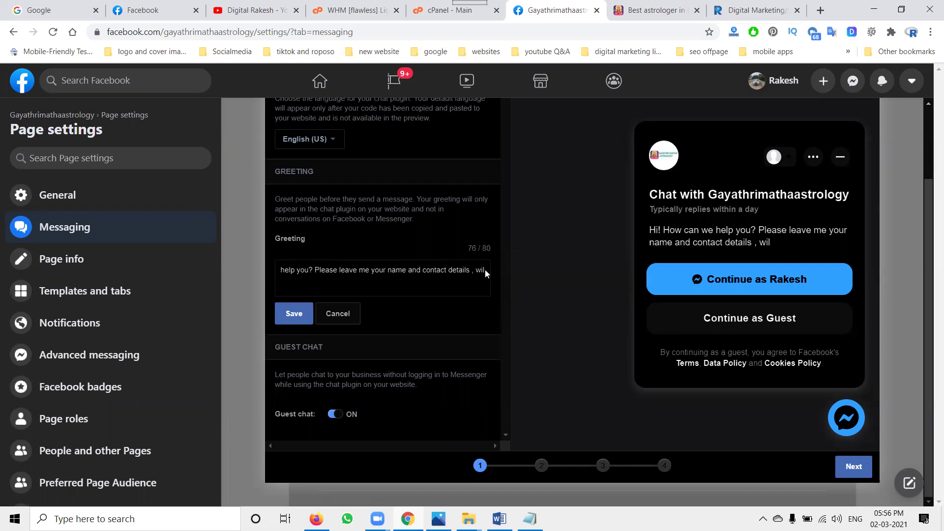
pyautogui.press('BackSpace')
pyautogui.press('BackSpace')
pyautogui.press('BackSpace')
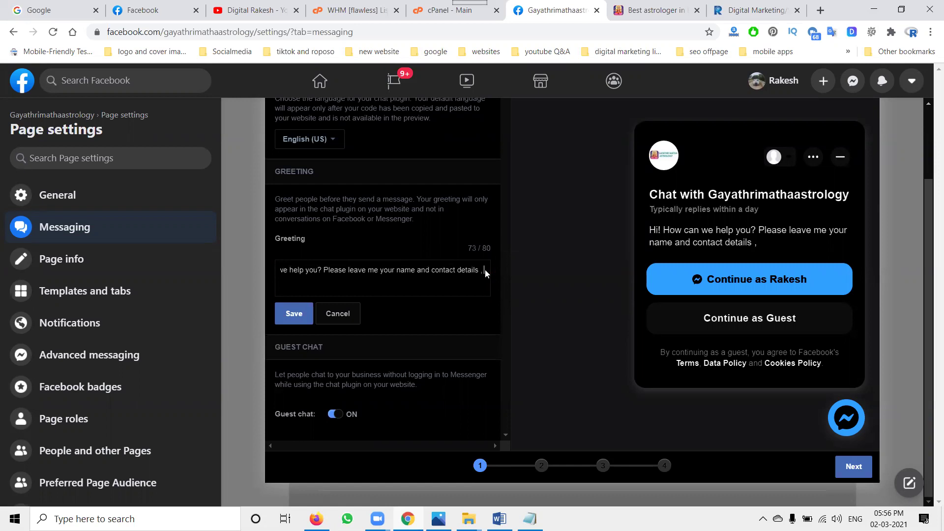
pyautogui.click(325, 271)
# - Save the greeting and keep the chat plugin right-aligned after comparing with the website
pyautogui.click(296, 313)
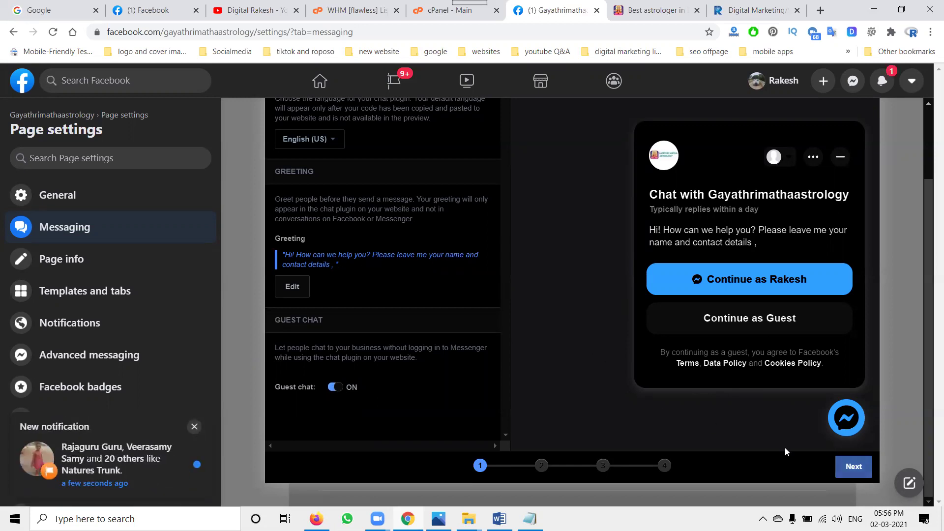
pyautogui.press('Return')
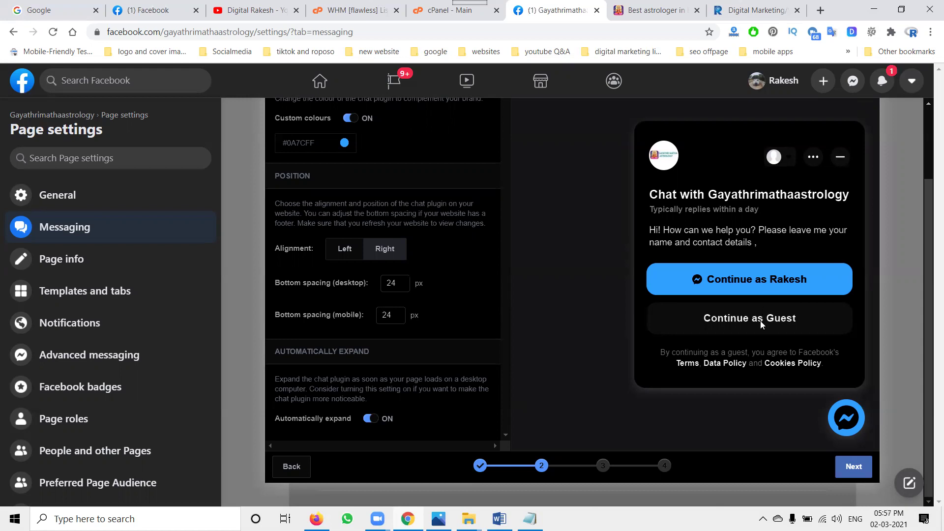
pyautogui.click(346, 249)
pyautogui.click(385, 250)
pyautogui.click(650, 9)
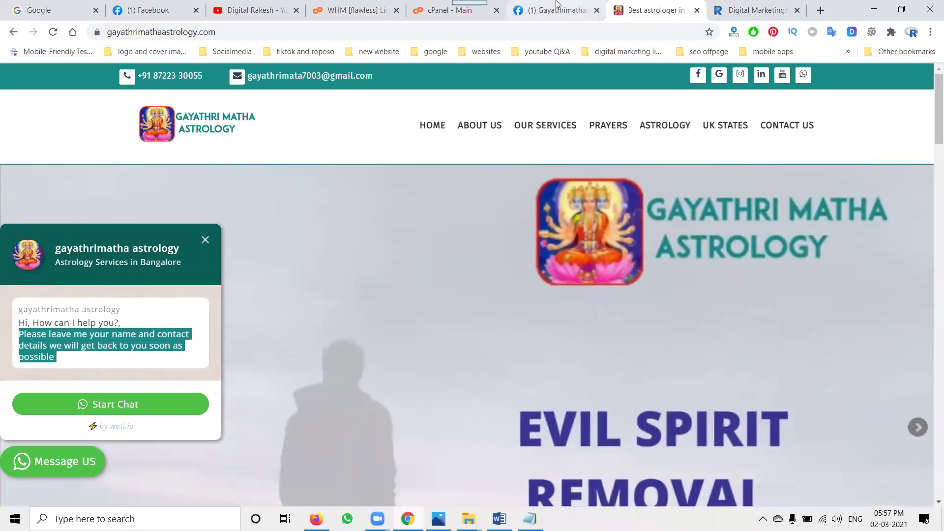
pyautogui.click(556, 10)
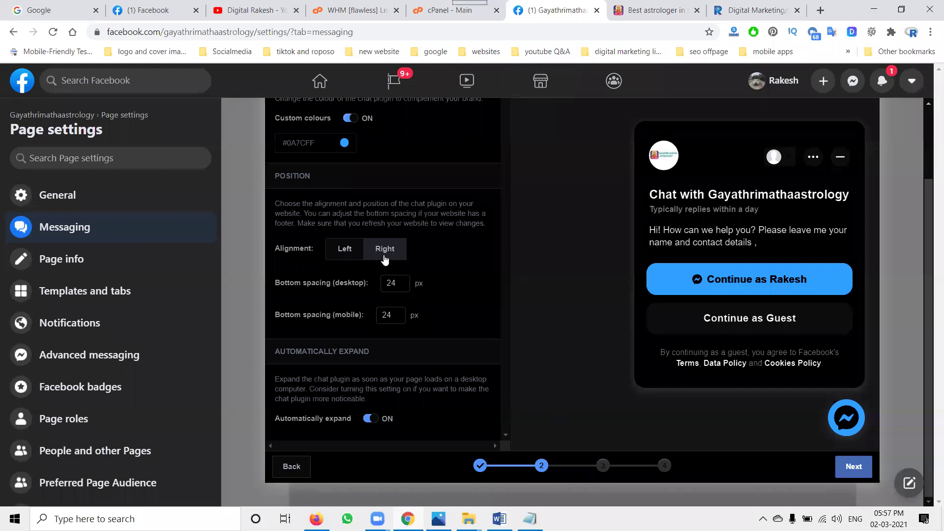
pyautogui.scroll(2, 354, 231)
pyautogui.scroll(-2, 339, 280)
# - End business hours at 9:00 PM and paste the name-and-contact request into the welcome message's second line
pyautogui.click(851, 466)
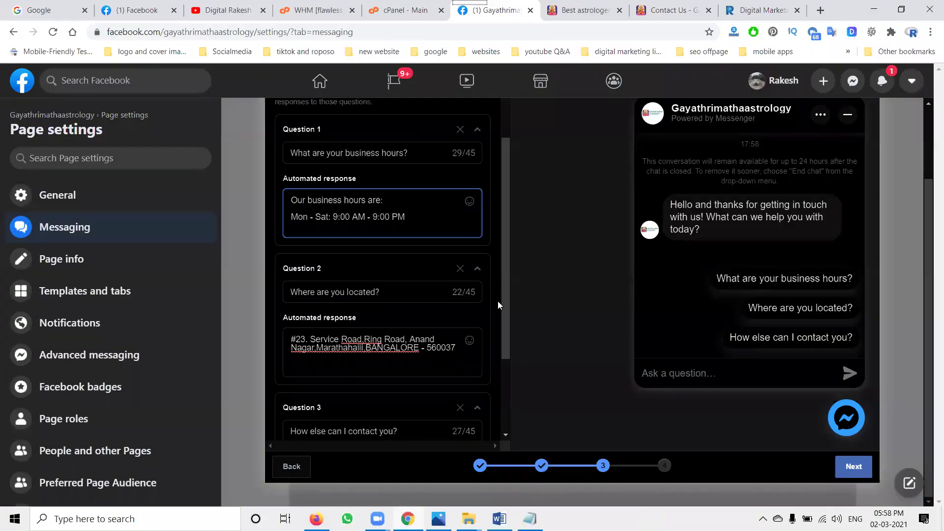
pyautogui.scroll(3, 496, 301)
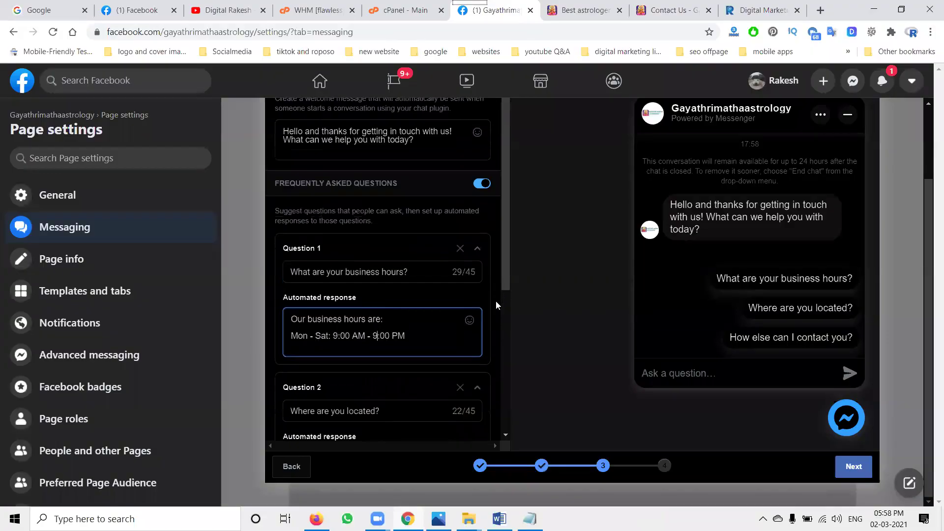
pyautogui.scroll(2, 364, 251)
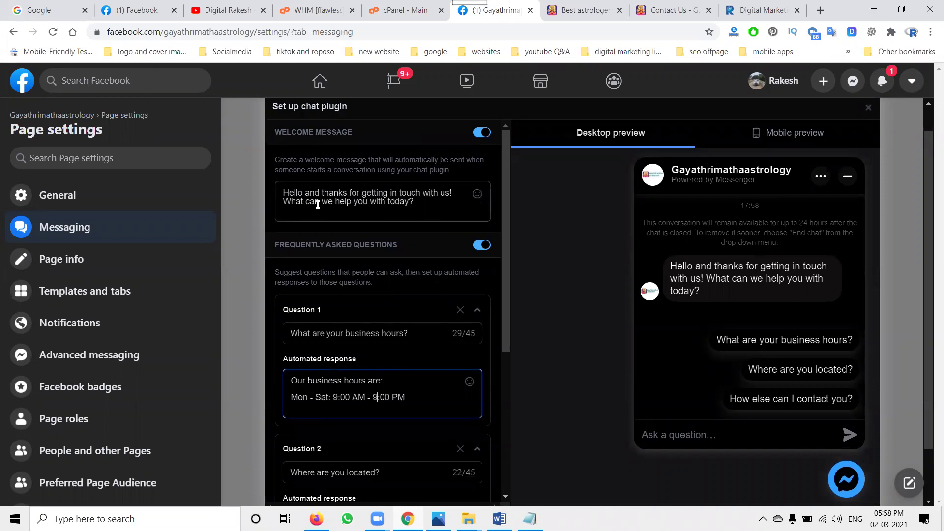
pyautogui.click(589, 11)
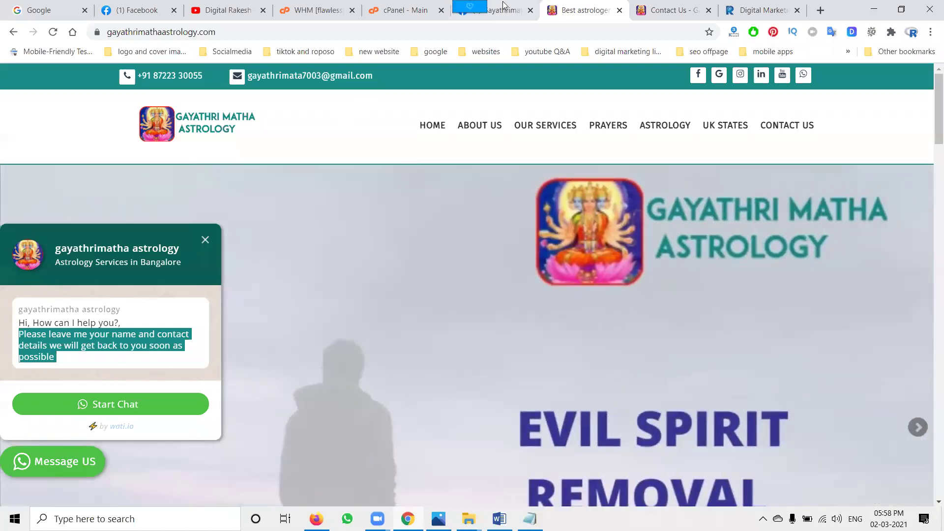
pyautogui.click(495, 10)
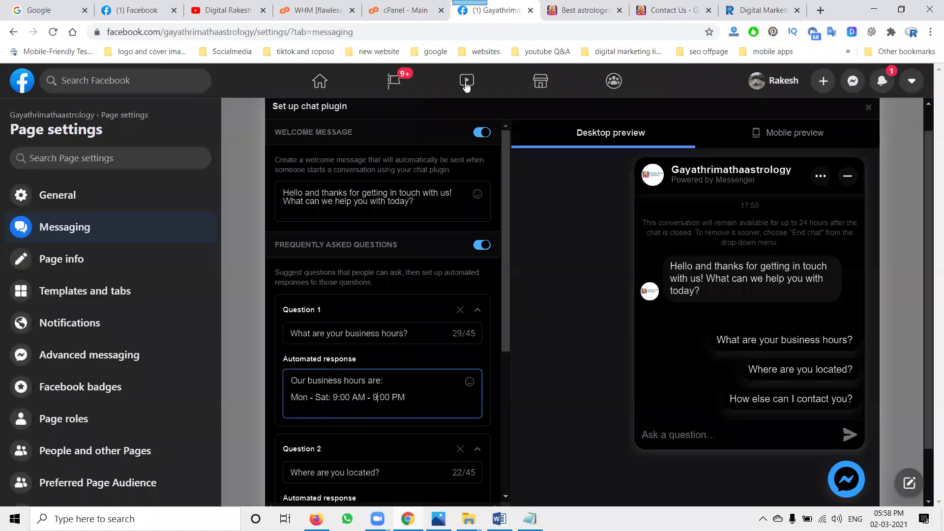
pyautogui.click(421, 209)
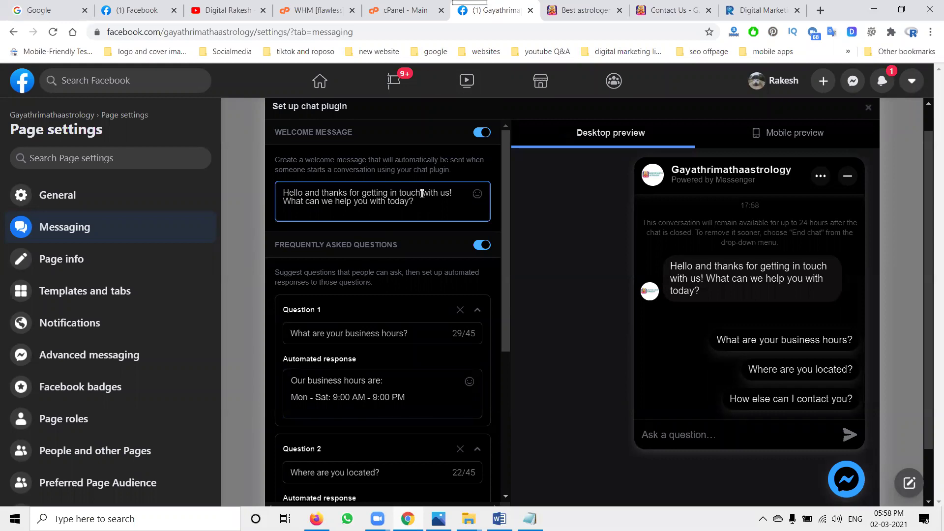
pyautogui.tripleClick(331, 203)
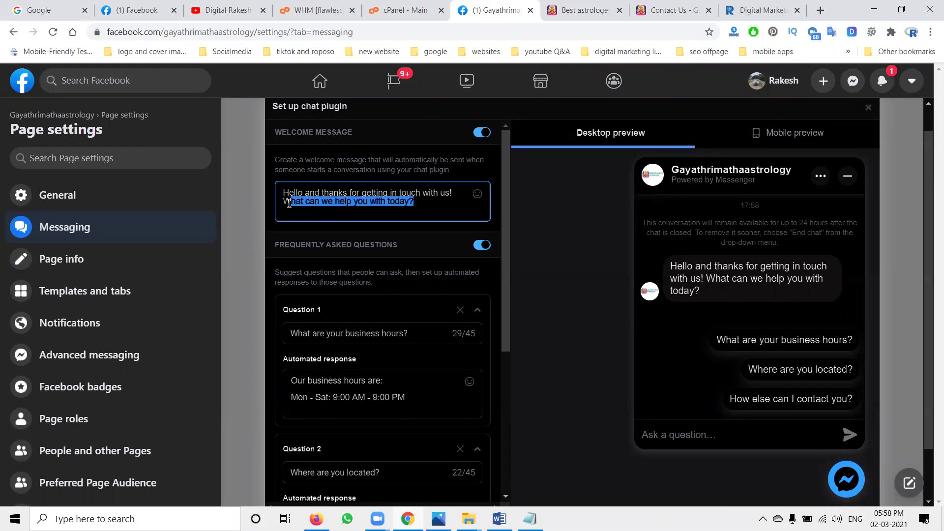
pyautogui.hotkey('ctrl', 'v')
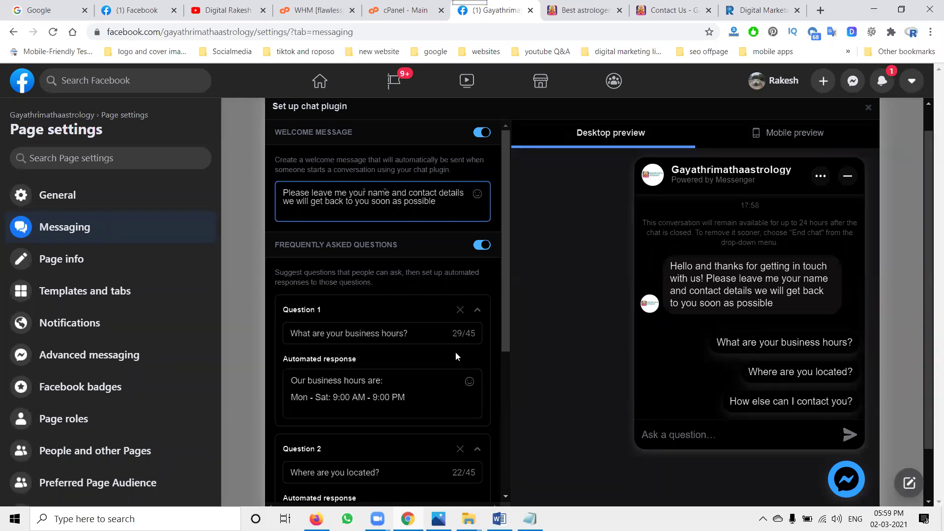
# - Change Question 3's automated response phone line to read 'Phone / whatsapp'
pyautogui.scroll(-3, 447, 352)
pyautogui.scroll(-1, 346, 399)
pyautogui.scroll(-2, 346, 399)
pyautogui.click(316, 444)
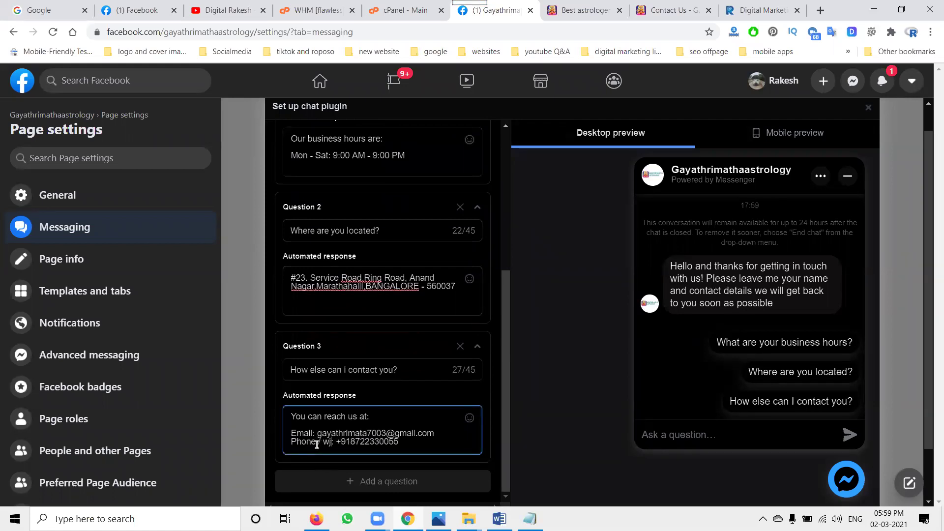
pyautogui.write('hatsapp')
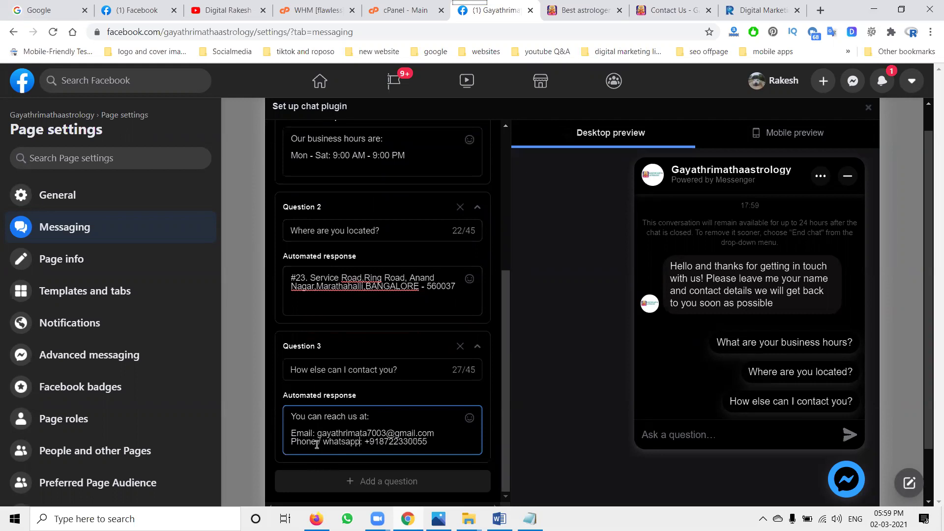
pyautogui.scroll(-2, 413, 382)
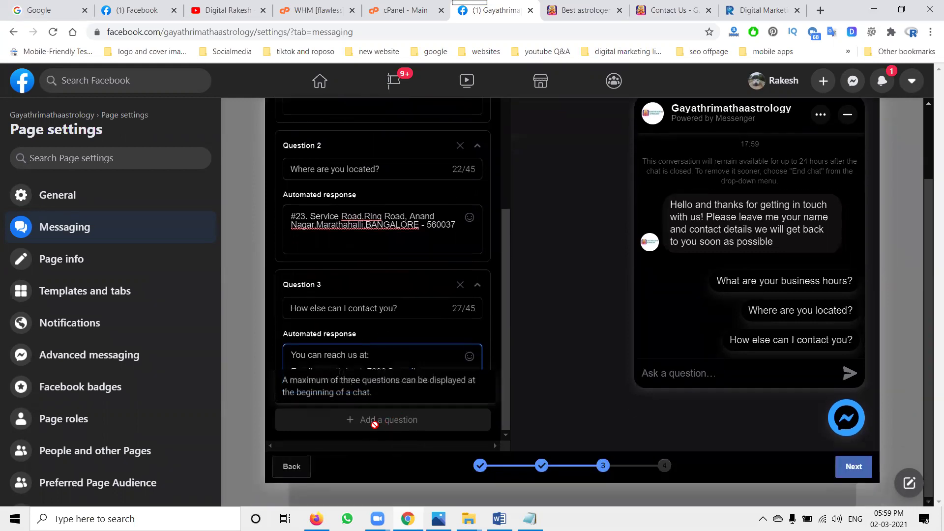
pyautogui.scroll(3, 376, 402)
pyautogui.scroll(10, 377, 403)
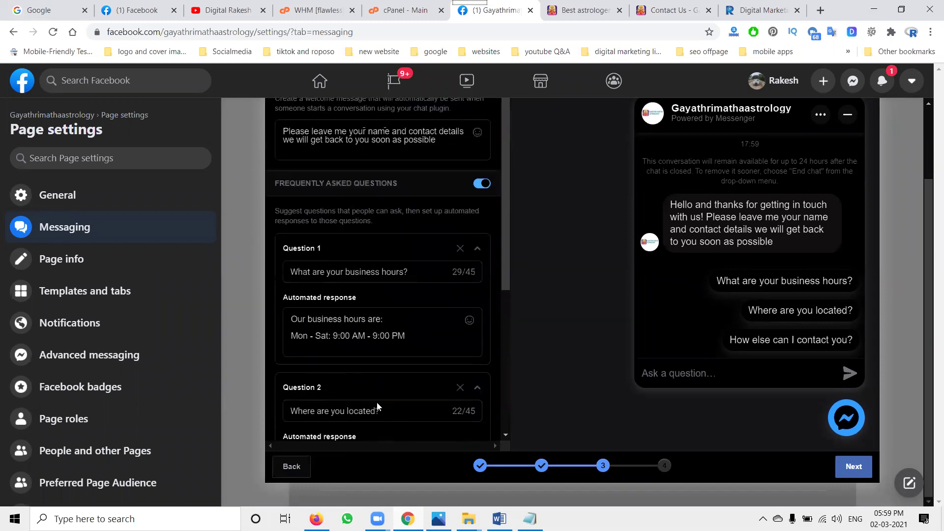
pyautogui.scroll(-5, 377, 403)
pyautogui.scroll(-5, 377, 403)
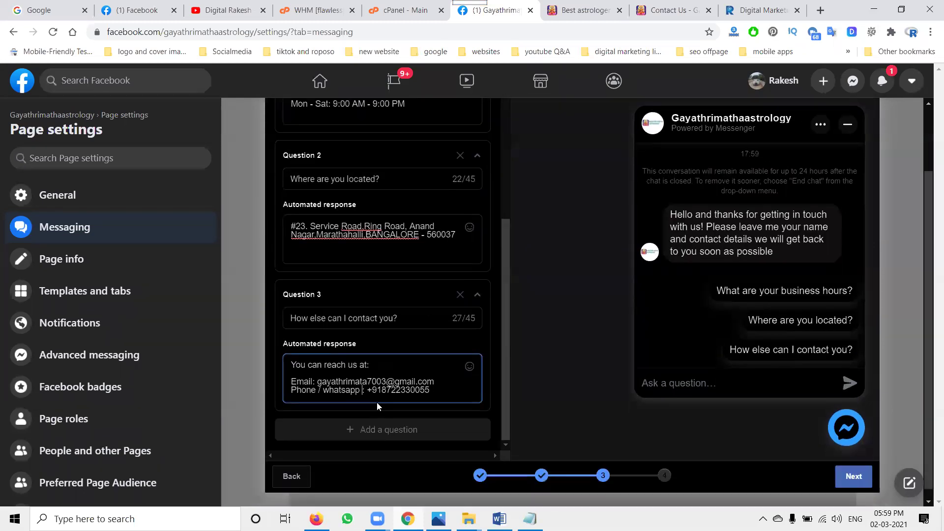
pyautogui.scroll(3, 377, 402)
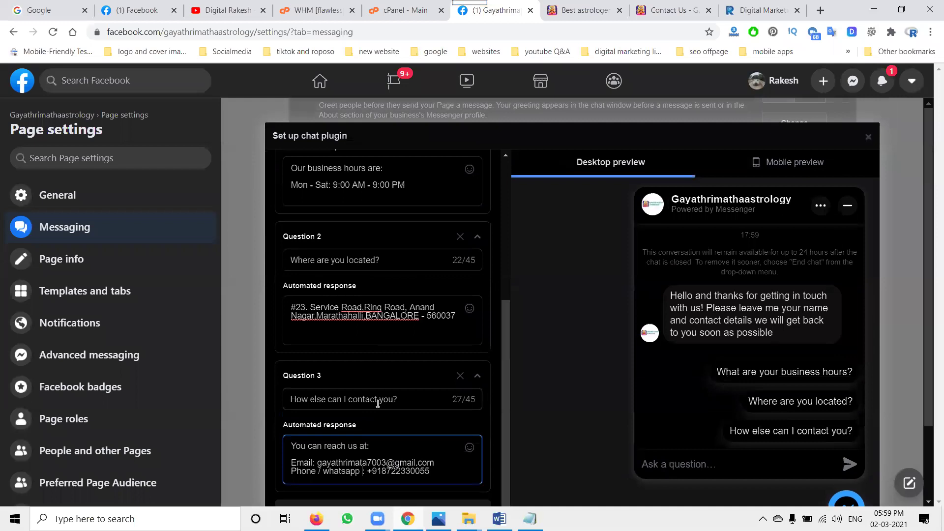
pyautogui.scroll(1, 377, 403)
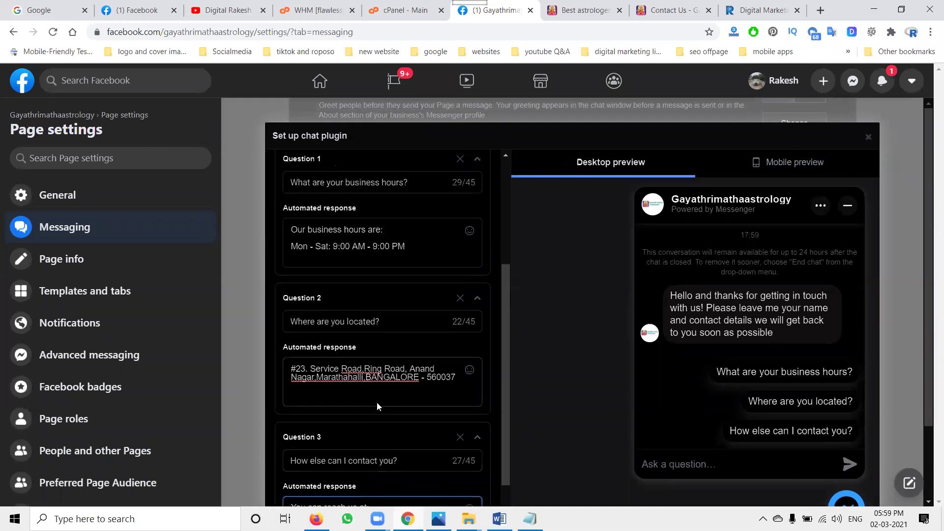
pyautogui.scroll(1, 378, 406)
pyautogui.scroll(2, 379, 406)
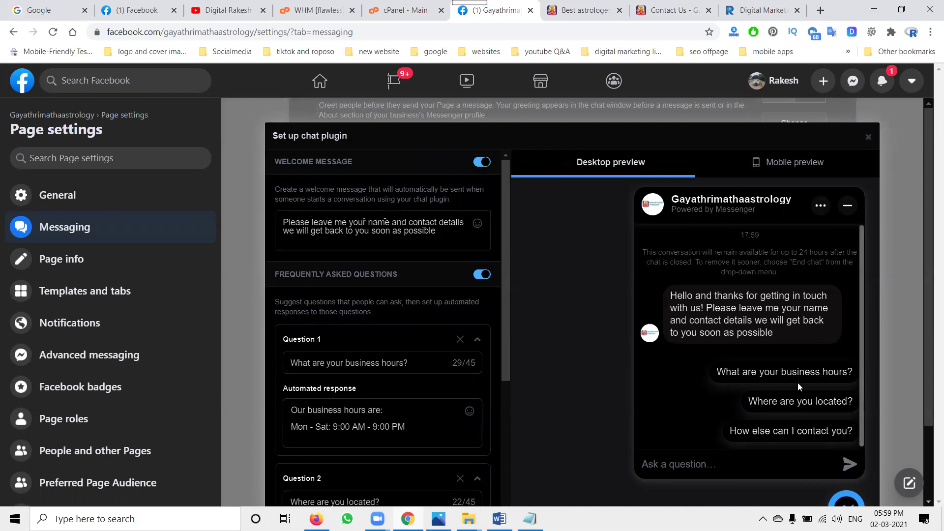
pyautogui.click(790, 431)
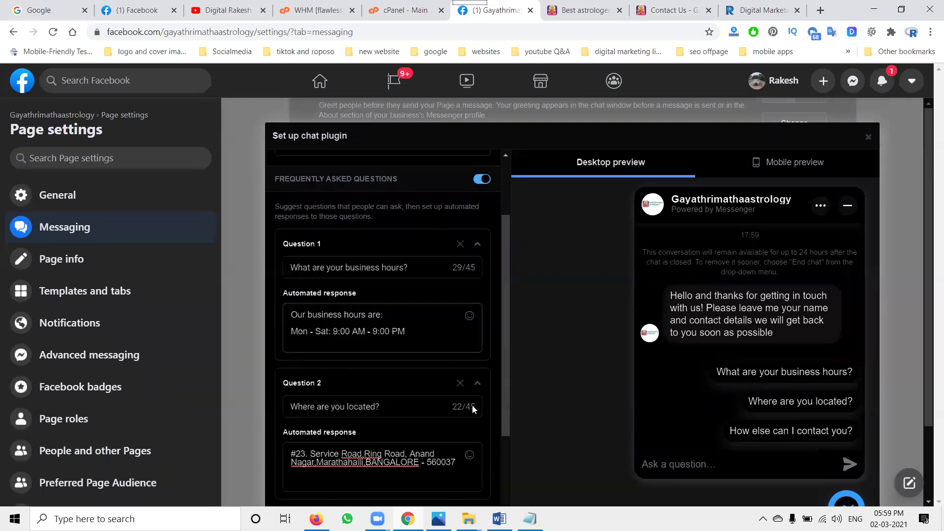
pyautogui.scroll(-1, 777, 441)
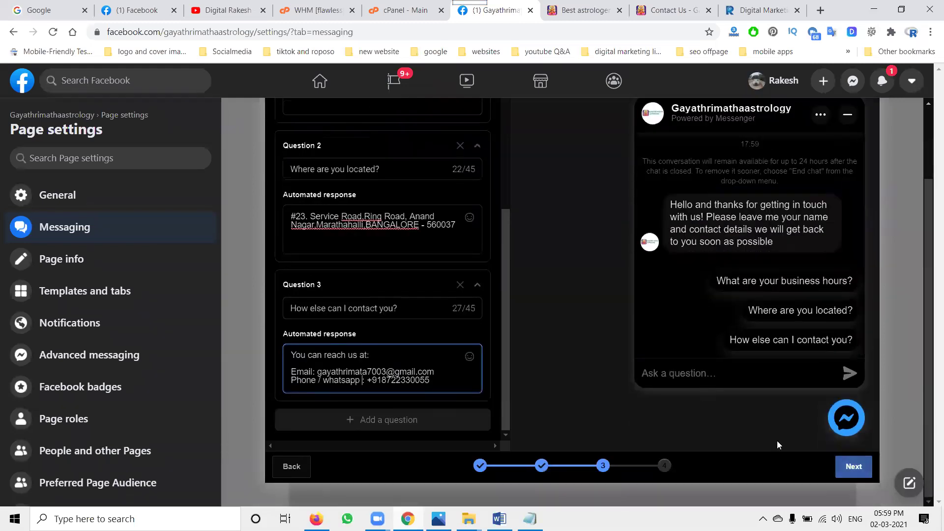
pyautogui.press('Return')
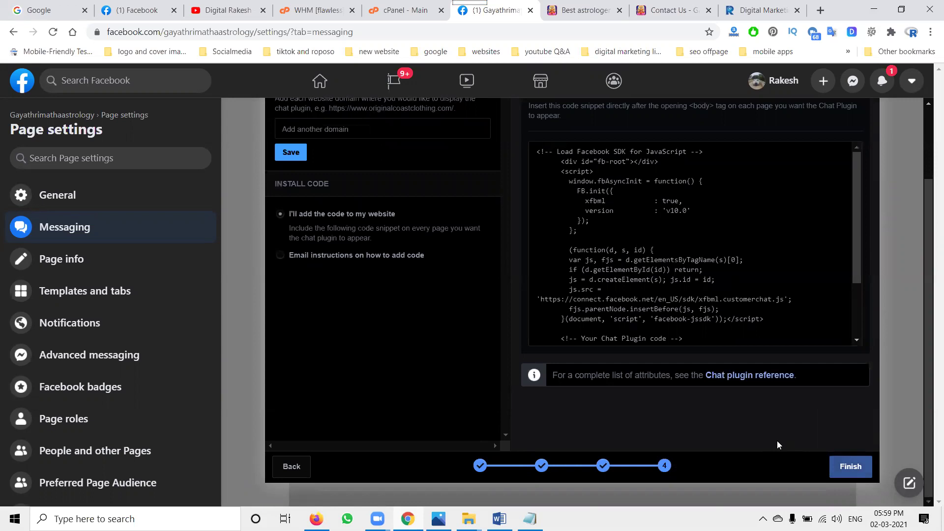
pyautogui.scroll(2, 440, 369)
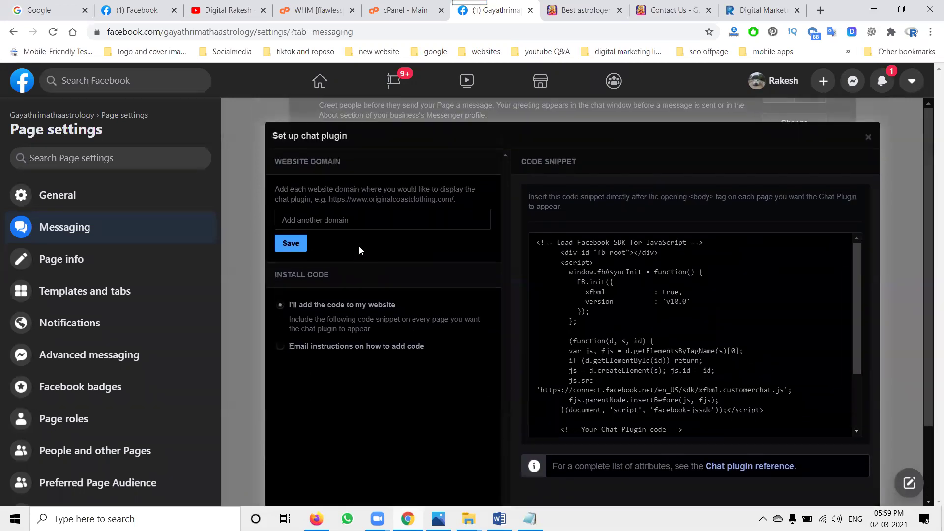
pyautogui.click(588, 10)
pyautogui.click(219, 32)
pyautogui.hotkey('ctrl', 'c')
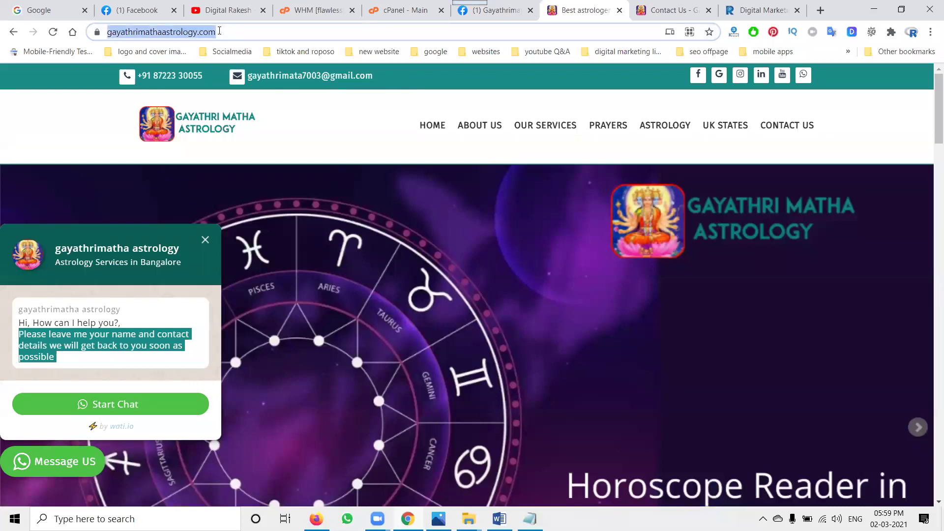
pyautogui.click(497, 10)
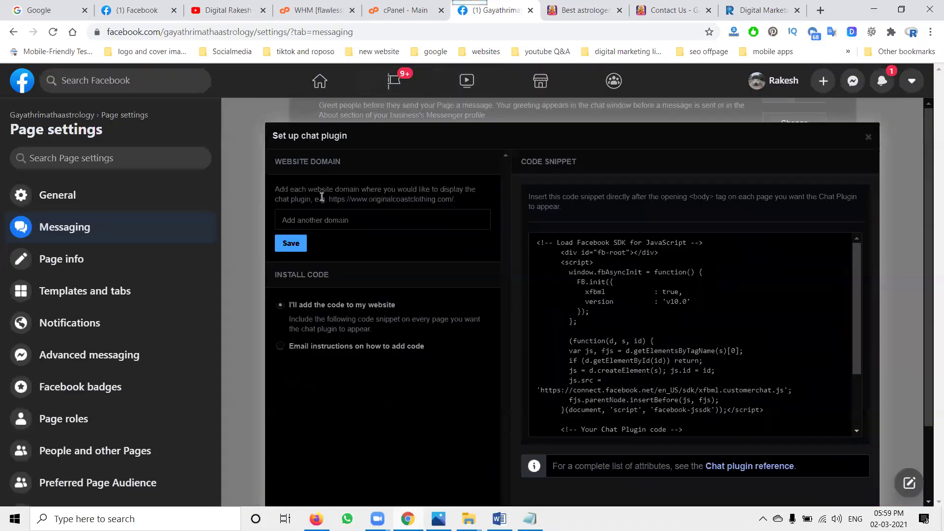
pyautogui.click(324, 220)
pyautogui.hotkey('ctrl', 'v')
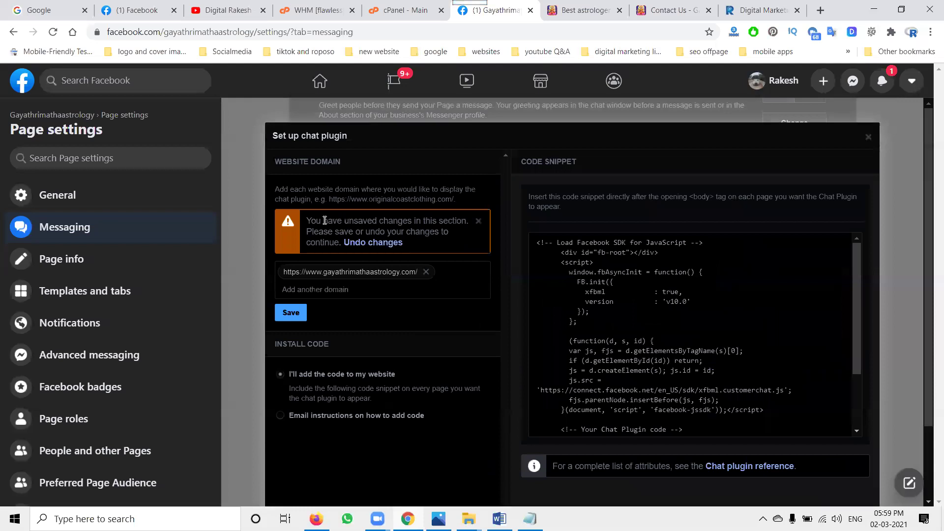
pyautogui.click(291, 313)
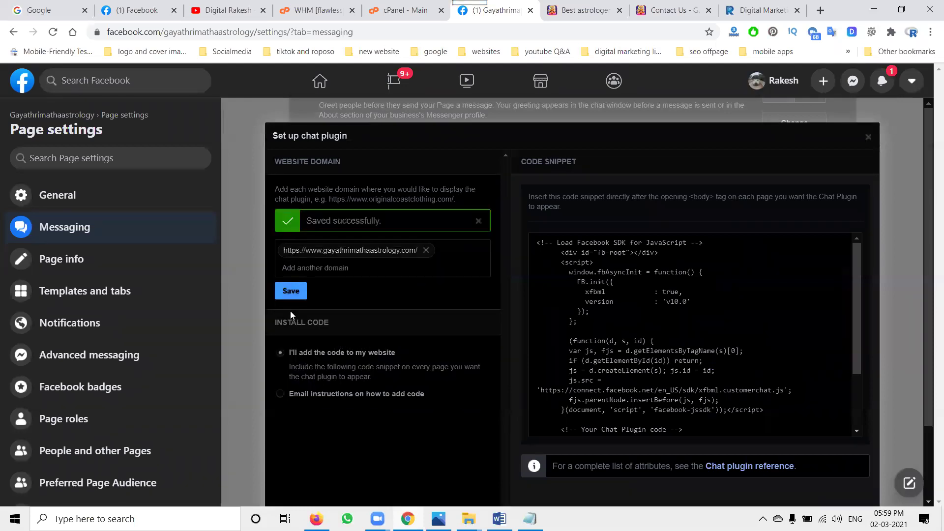
# - Copy the chat plugin's install code snippet
pyautogui.click(687, 342)
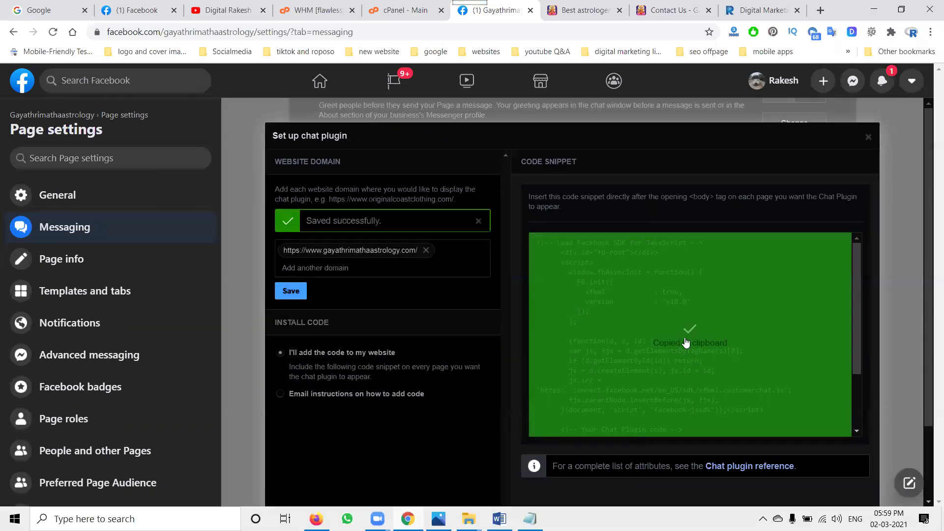
pyautogui.scroll(-3, 686, 339)
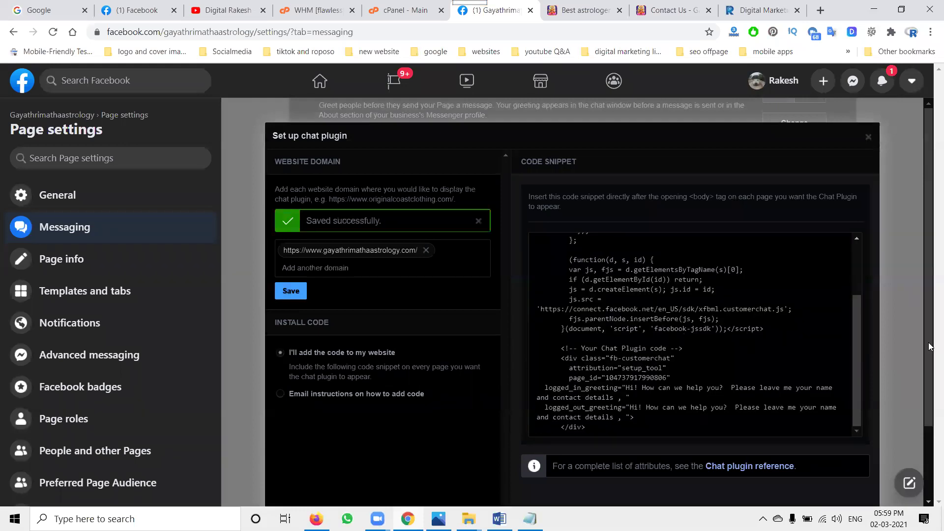
pyautogui.scroll(-2, 911, 336)
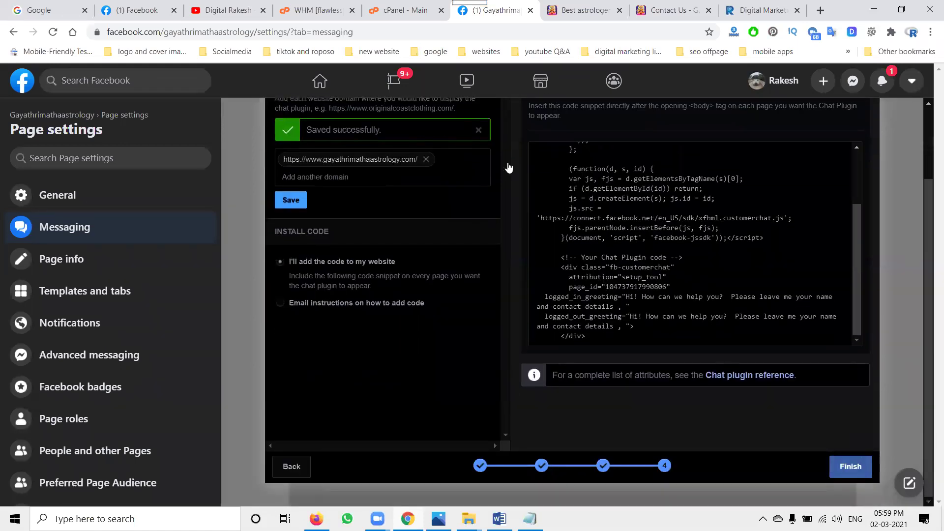
# - Open public_html/application/views/includes/footer.php in cPanel File Manager's editor
pyautogui.click(393, 14)
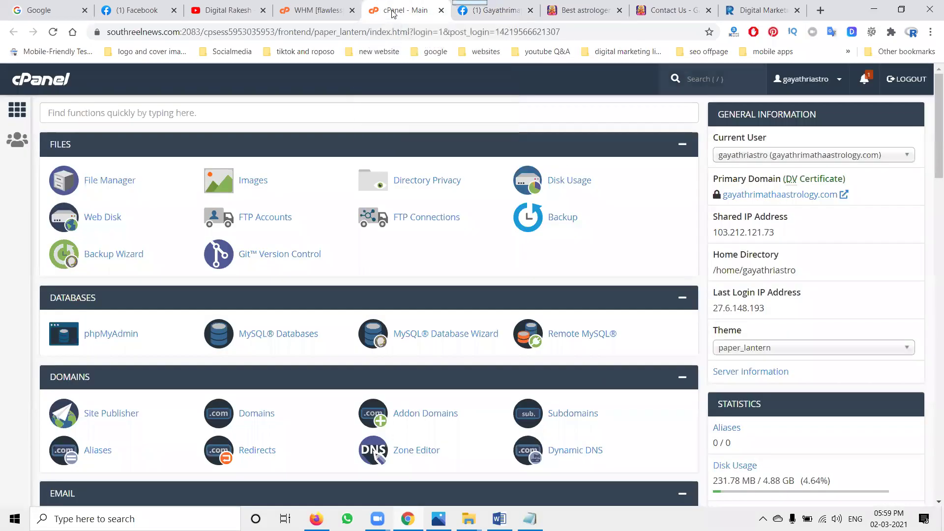
pyautogui.click(87, 183)
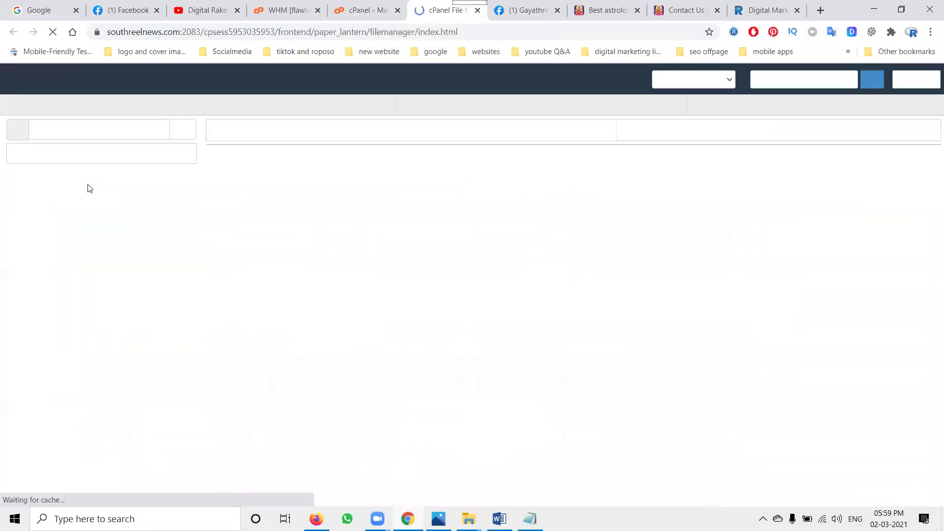
pyautogui.doubleClick(301, 233)
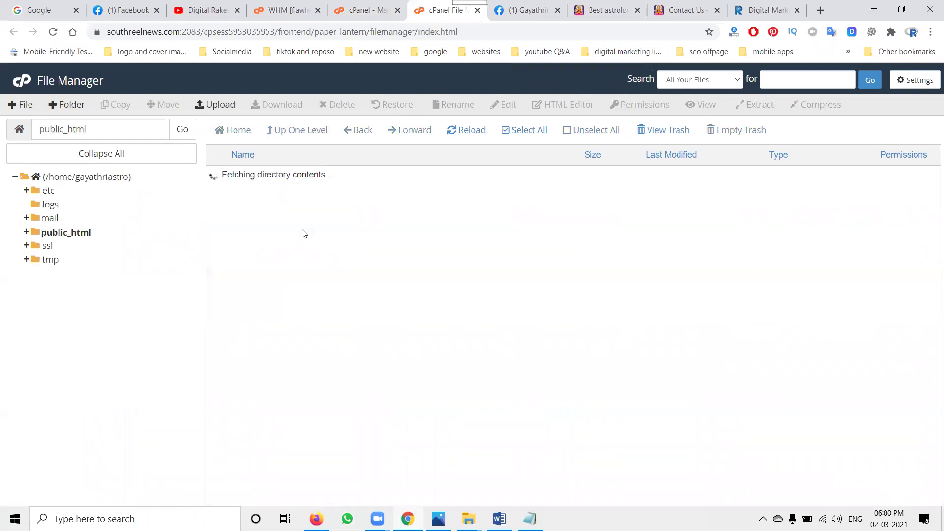
pyautogui.doubleClick(296, 194)
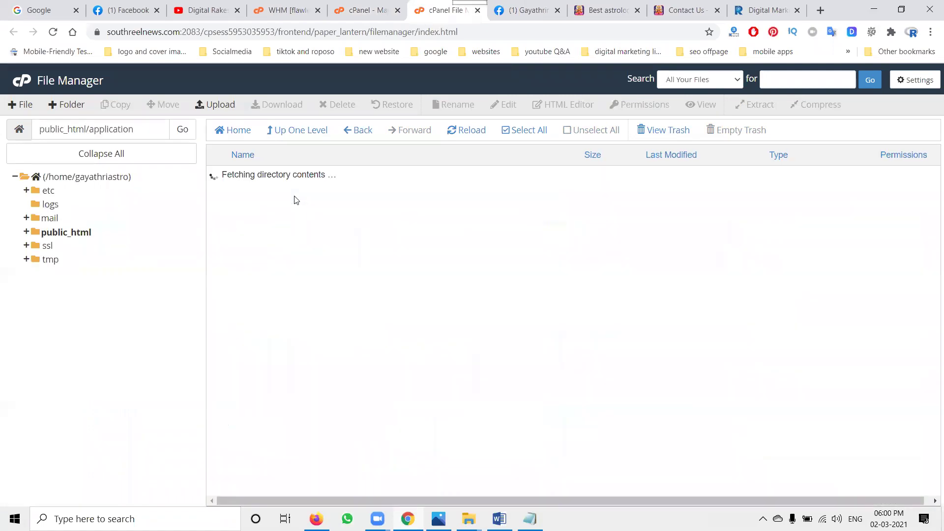
pyautogui.doubleClick(272, 388)
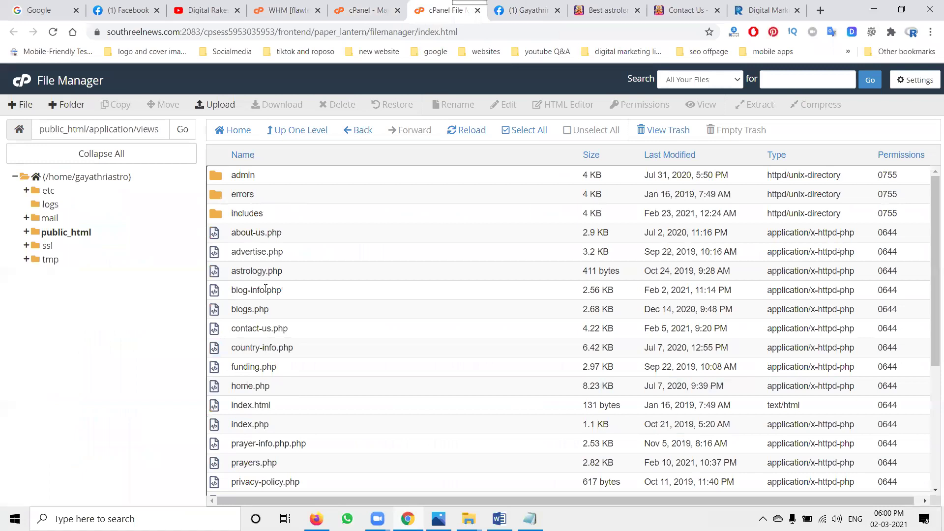
pyautogui.doubleClick(269, 217)
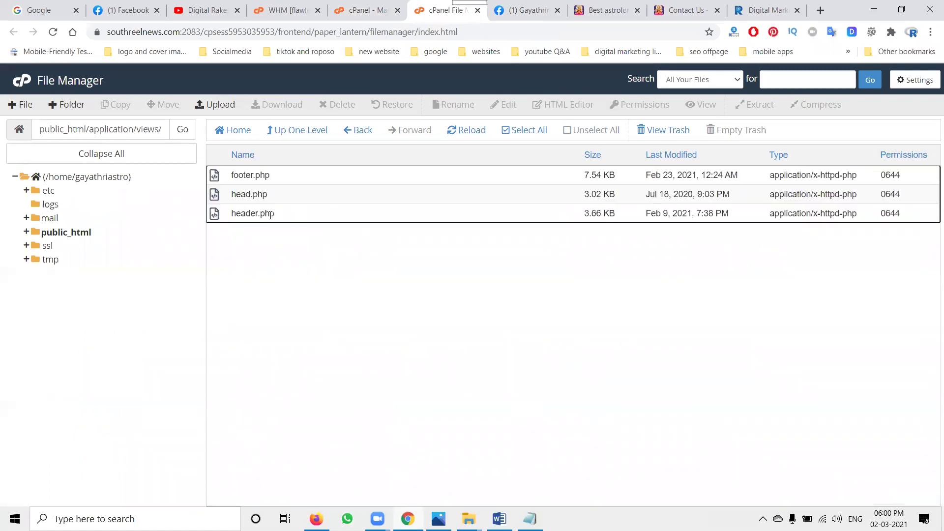
pyautogui.rightClick(243, 177)
pyautogui.click(261, 218)
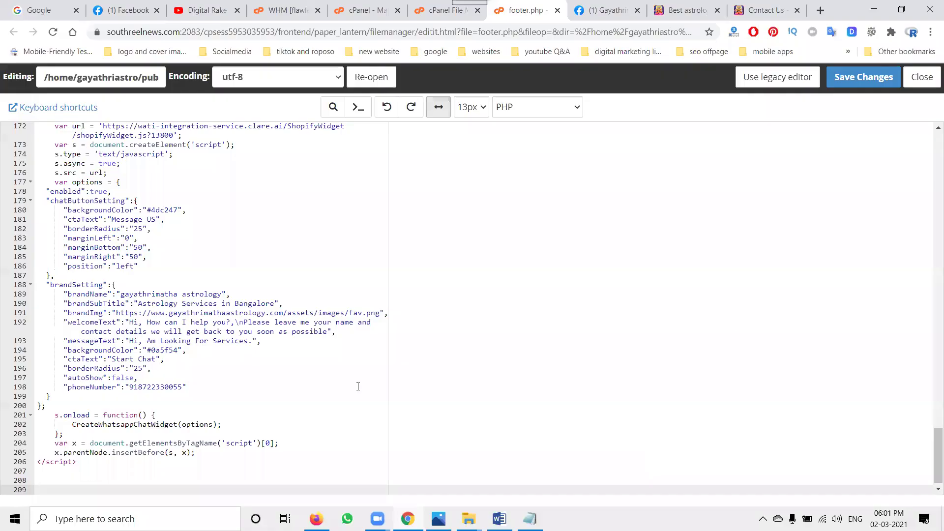
# - Paste the chat plugin code at line 208 of footer.php and save the changes
pyautogui.click(77, 482)
pyautogui.hotkey('ctrl', 'v')
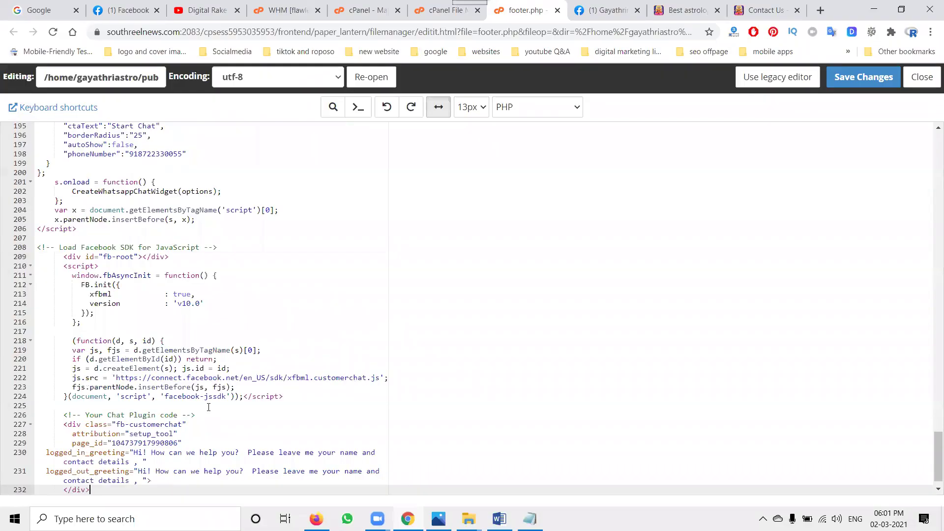
pyautogui.click(864, 78)
pyautogui.click(683, 11)
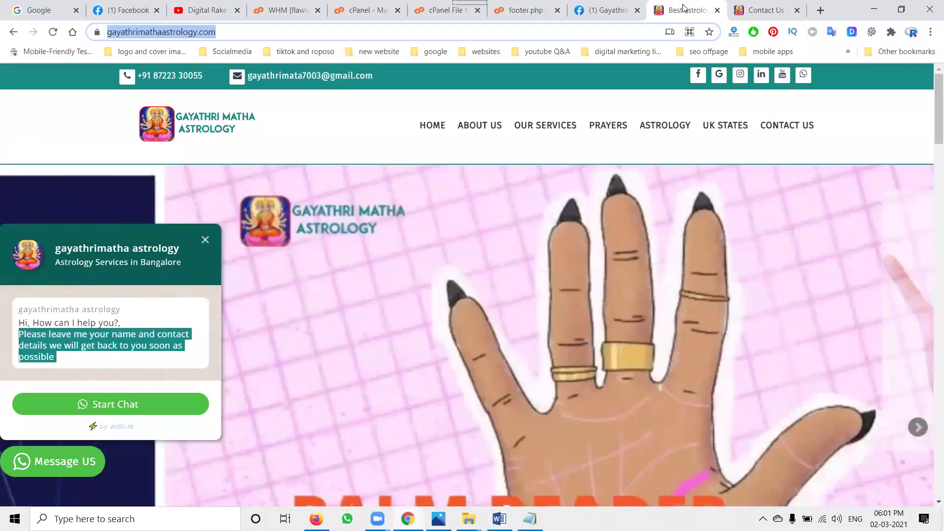
# - Reload the site, continue as guest, and send 'What services do you offer?' and 'hi'
pyautogui.press('Return')
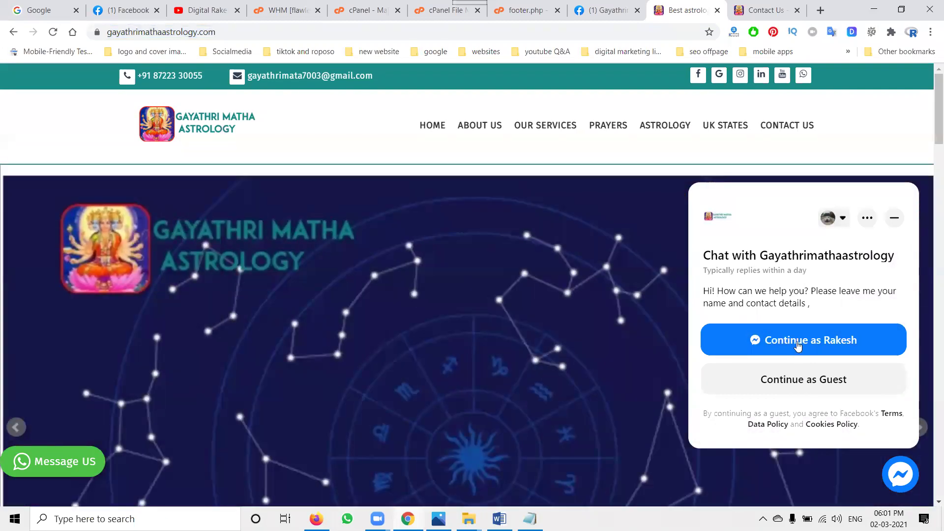
pyautogui.click(793, 379)
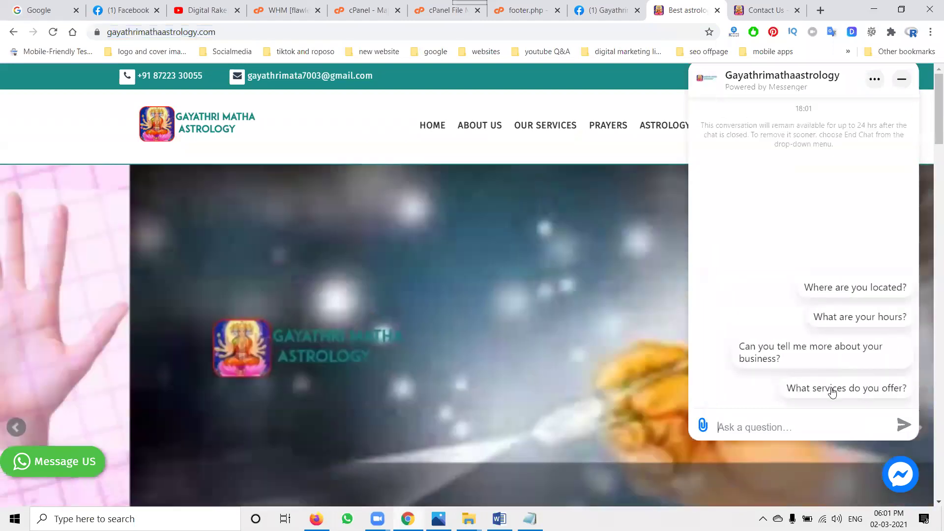
pyautogui.click(834, 389)
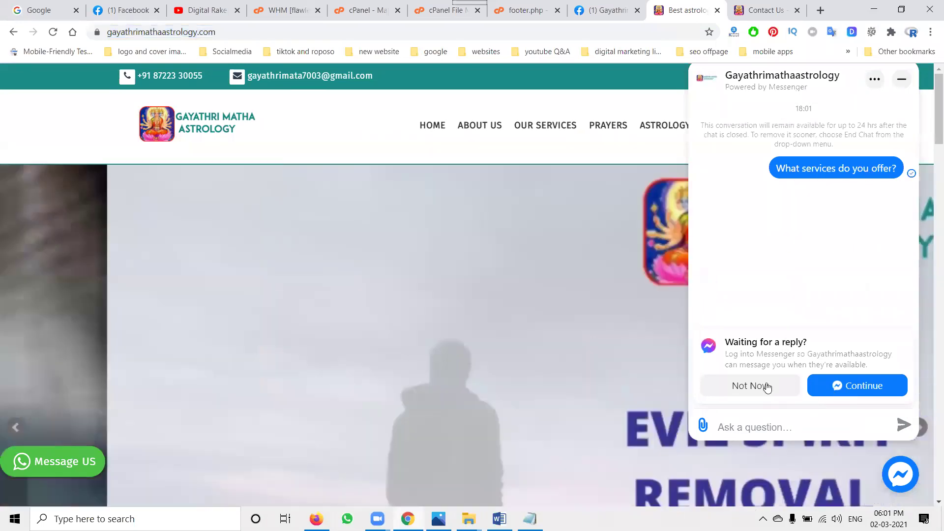
pyautogui.click(766, 386)
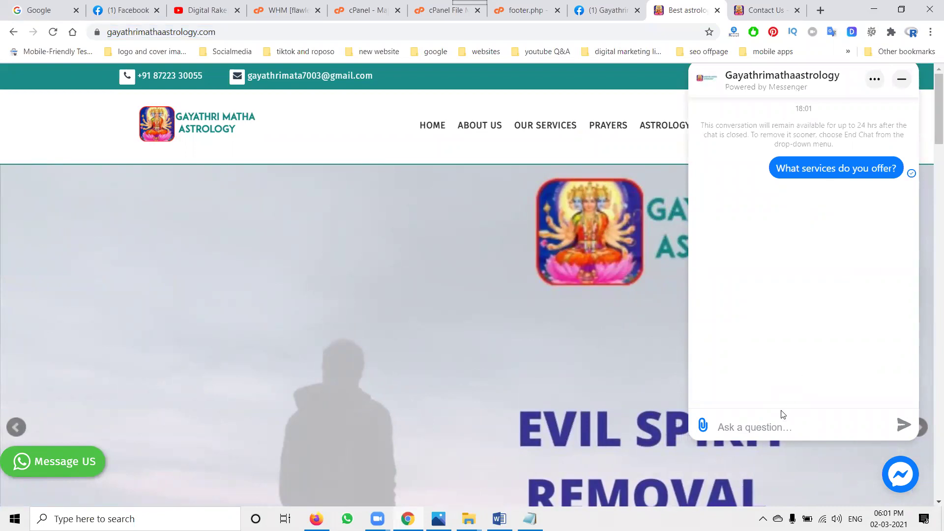
pyautogui.click(766, 434)
pyautogui.write('hi')
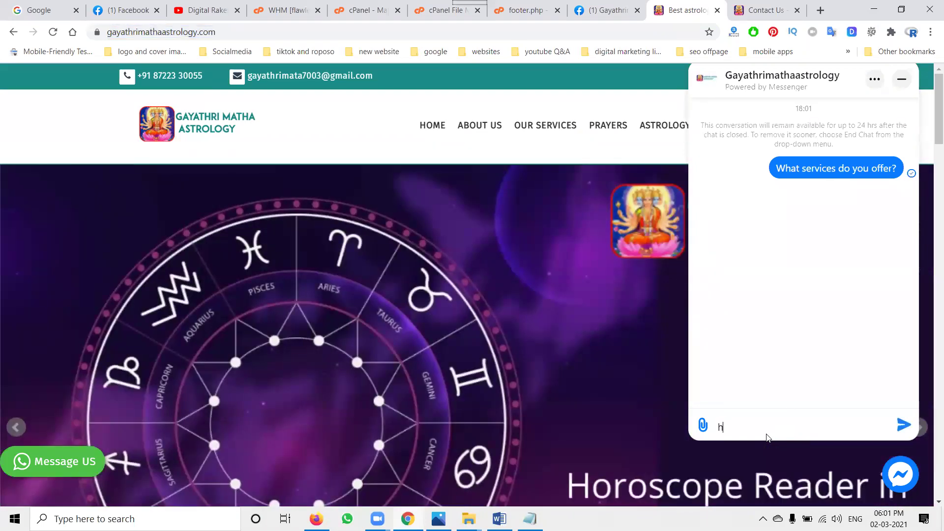
pyautogui.press('Return')
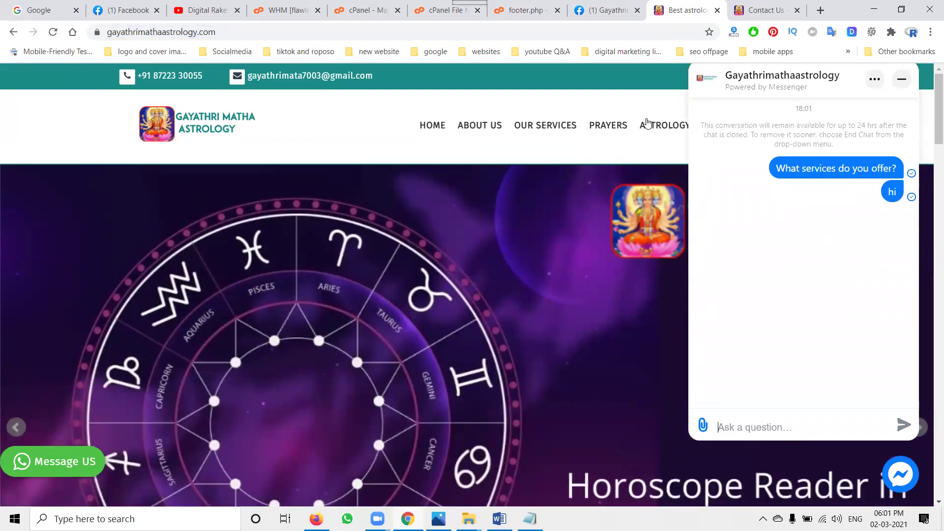
# - Open OUR SERVICES, send its page URL in the chat, then minimise Messenger
pyautogui.click(541, 126)
pyautogui.click(413, 31)
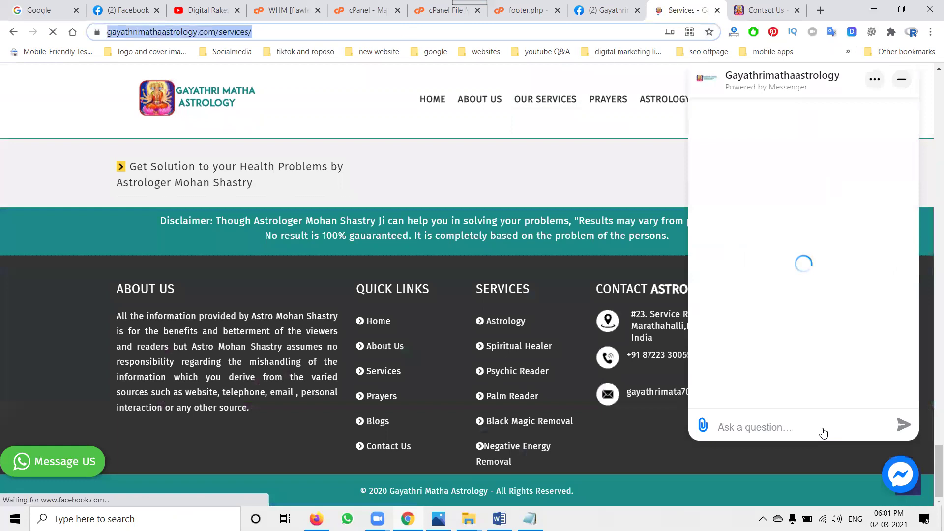
pyautogui.scroll(-20, 822, 432)
pyautogui.click(764, 426)
pyautogui.hotkey('ctrl', 'v')
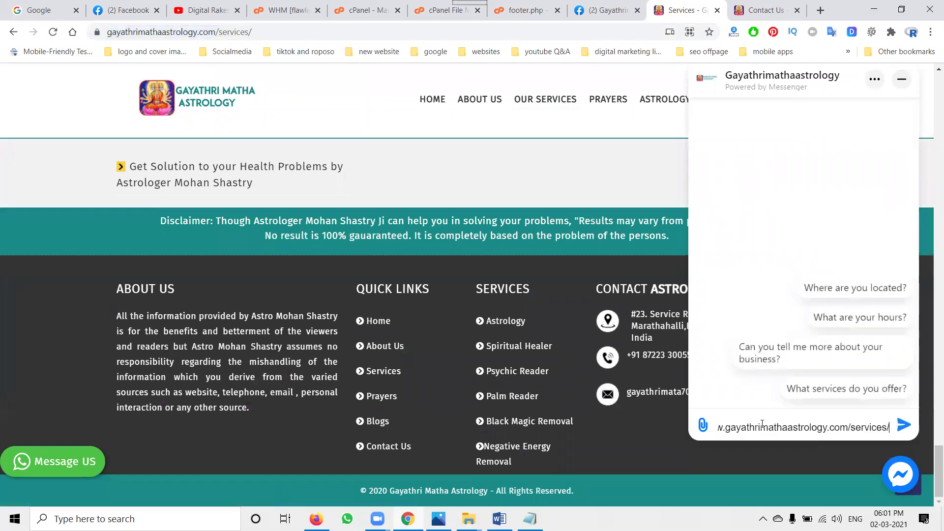
pyautogui.press('Return')
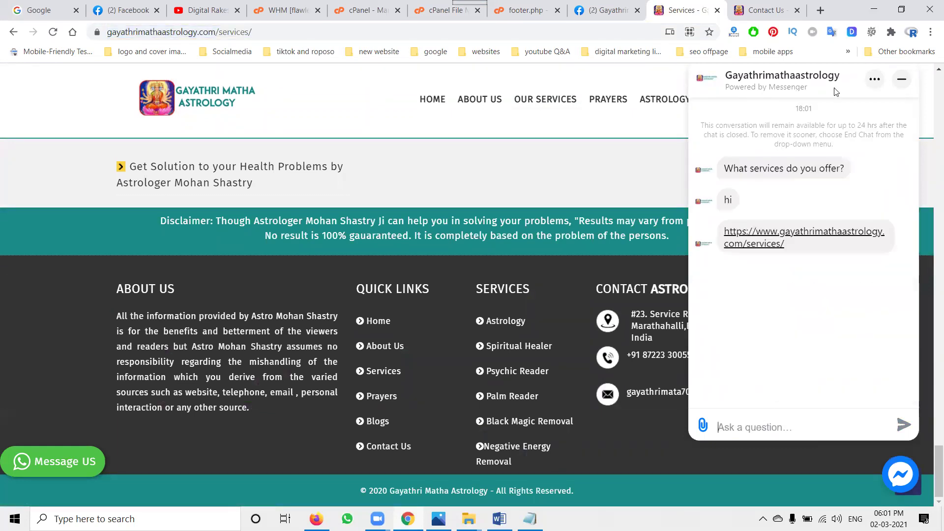
pyautogui.click(902, 80)
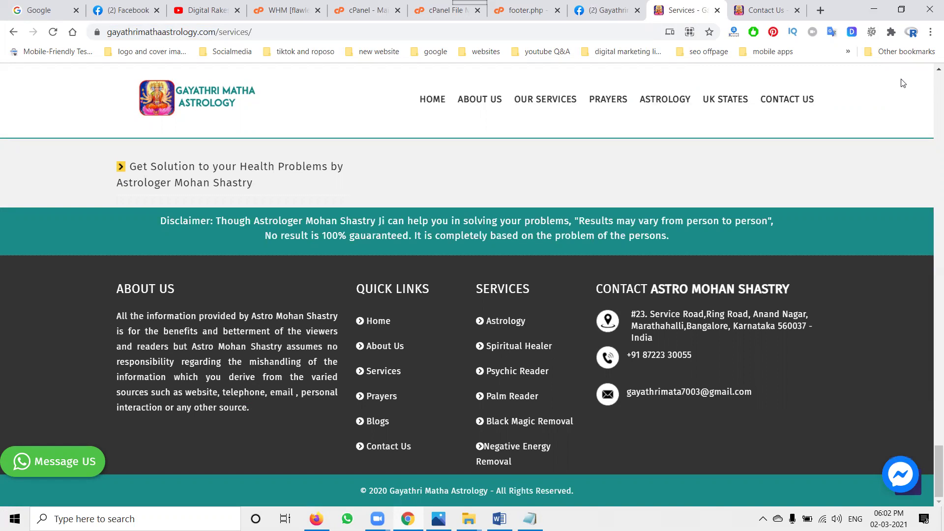
# - Reopen and minimise the Messenger chat on gayathrimathaastrology.com, then return to the YouTube channel page
pyautogui.click(901, 475)
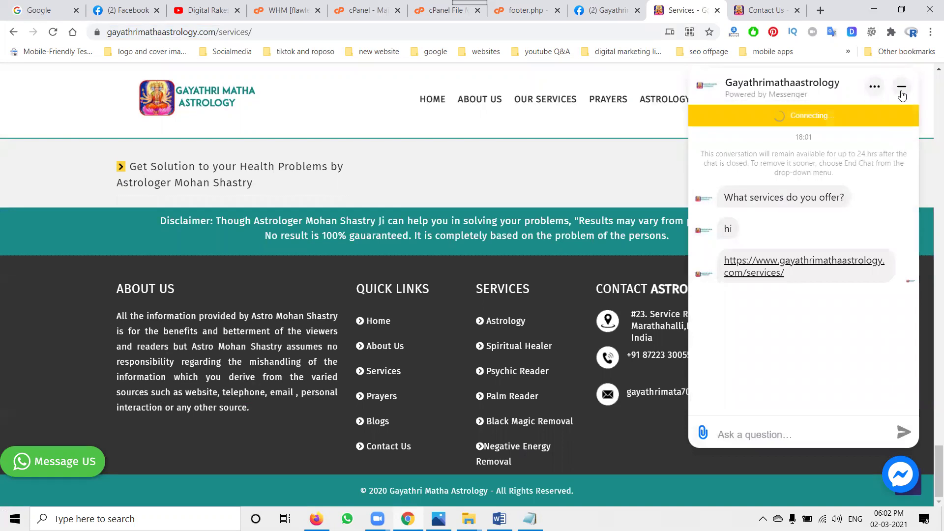
pyautogui.click(902, 87)
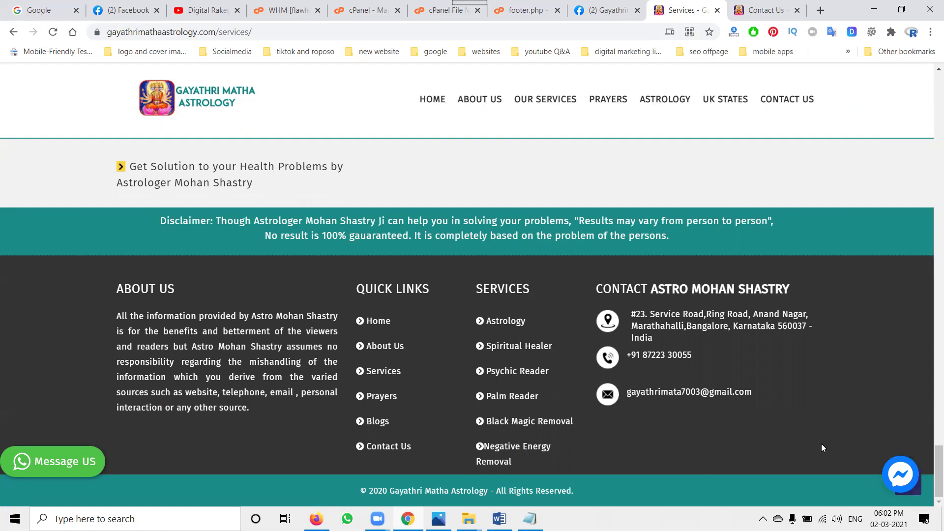
pyautogui.click(215, 4)
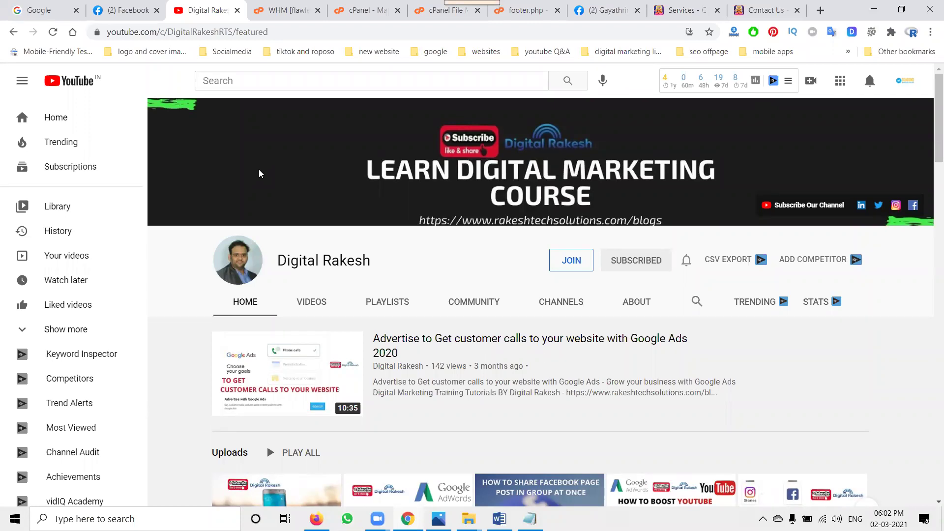
pyautogui.click(607, 11)
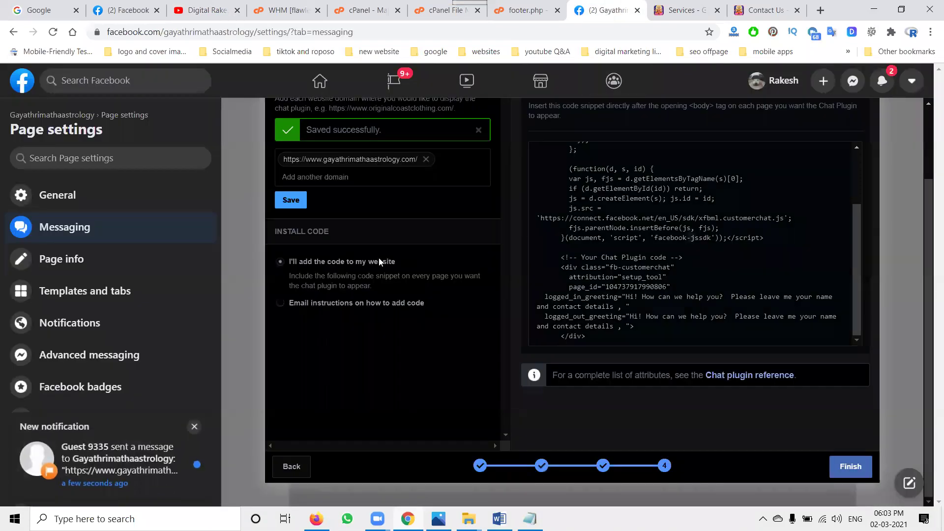
pyautogui.scroll(2, 379, 258)
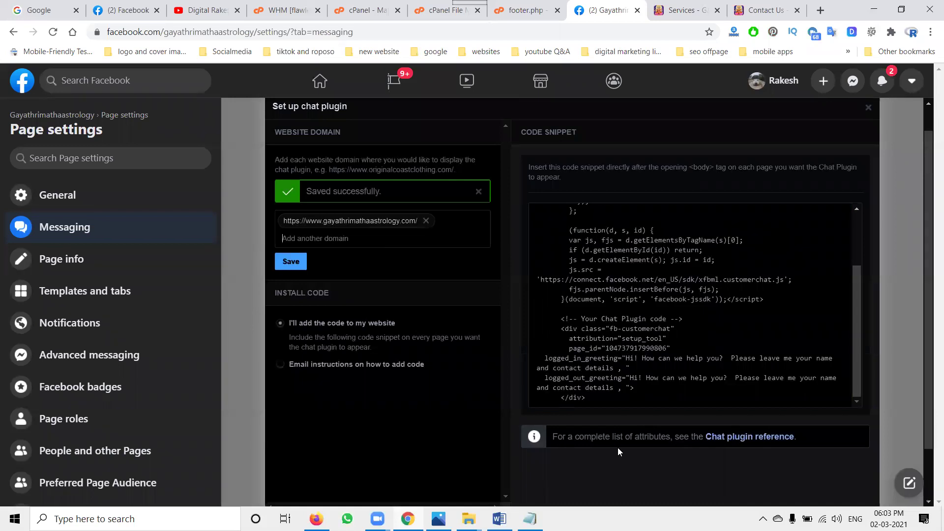
pyautogui.click(194, 9)
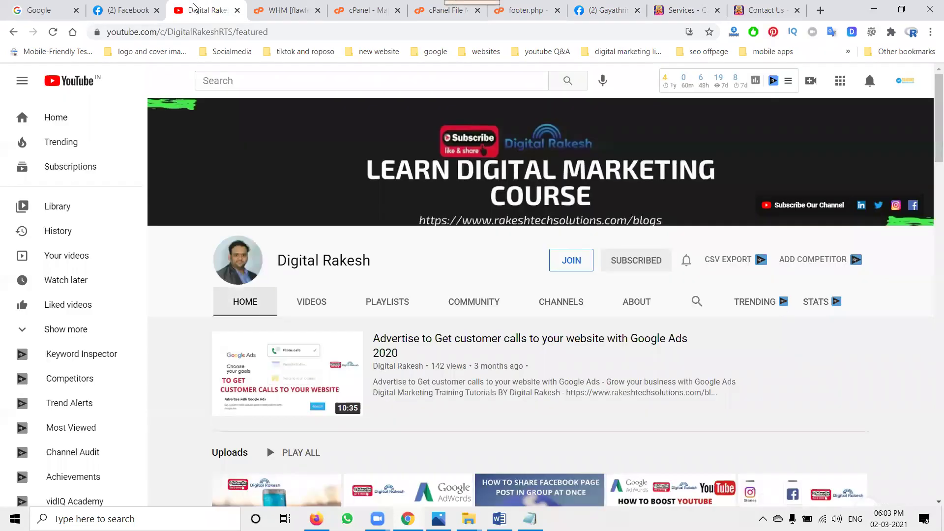